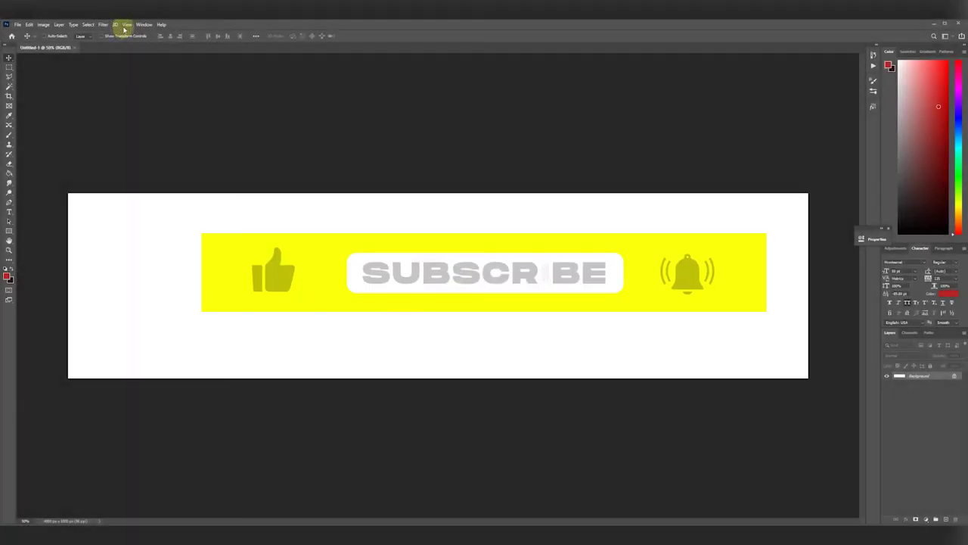
Step: Create a new guide layout with 4 columns and a 0 px gutter across the canvas
click(125, 24)
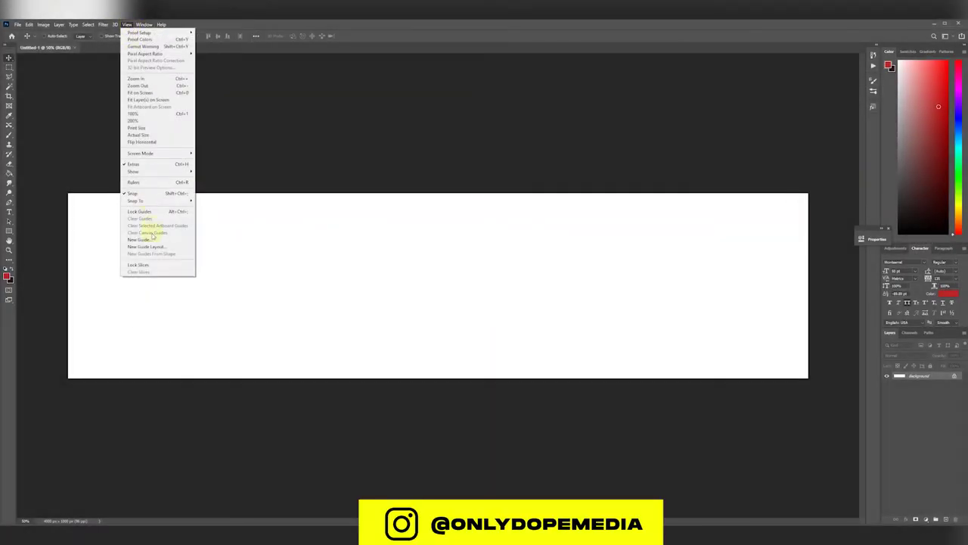
click(151, 248)
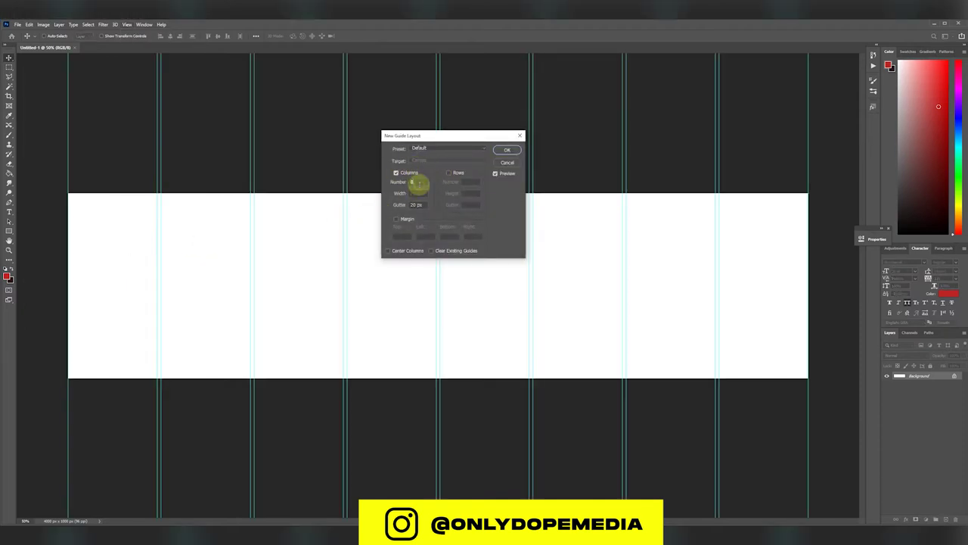
text(3)
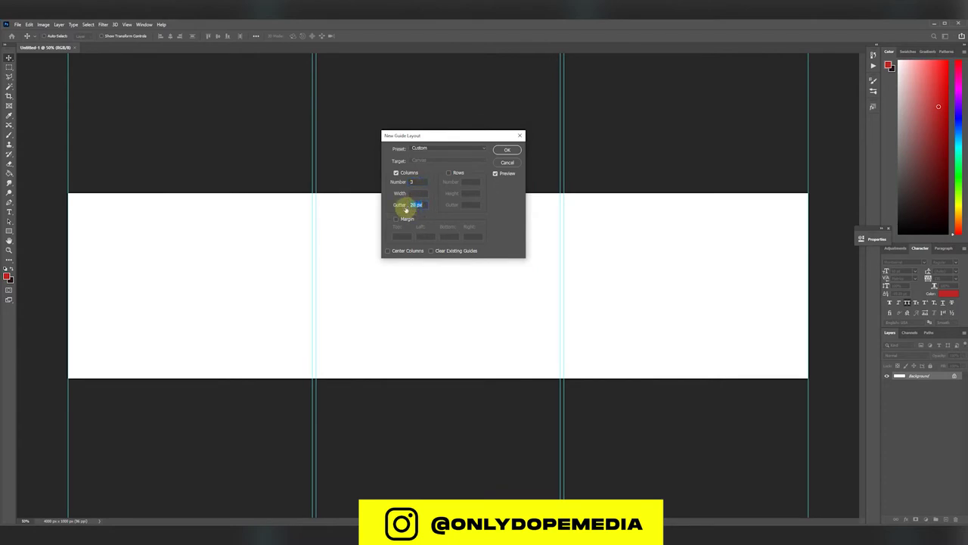
text(0)
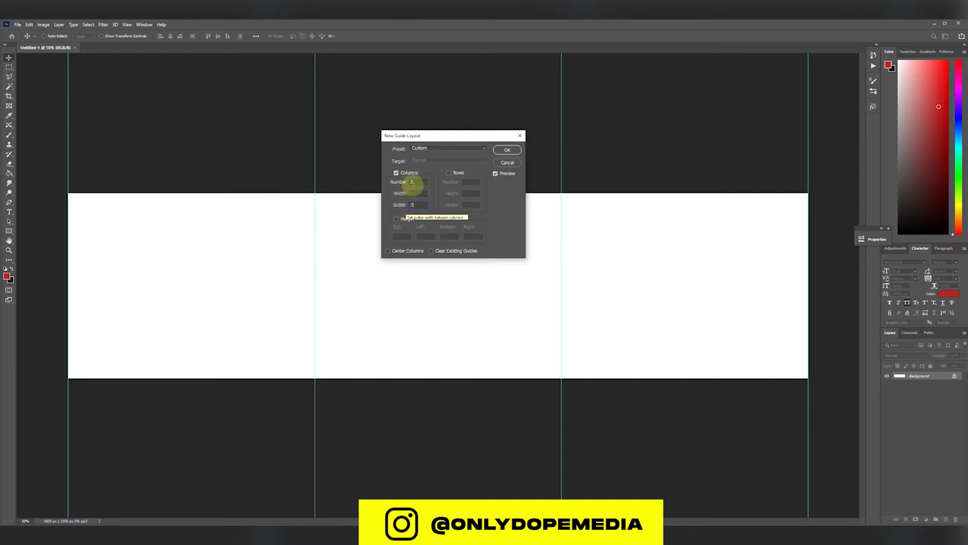
text(4)
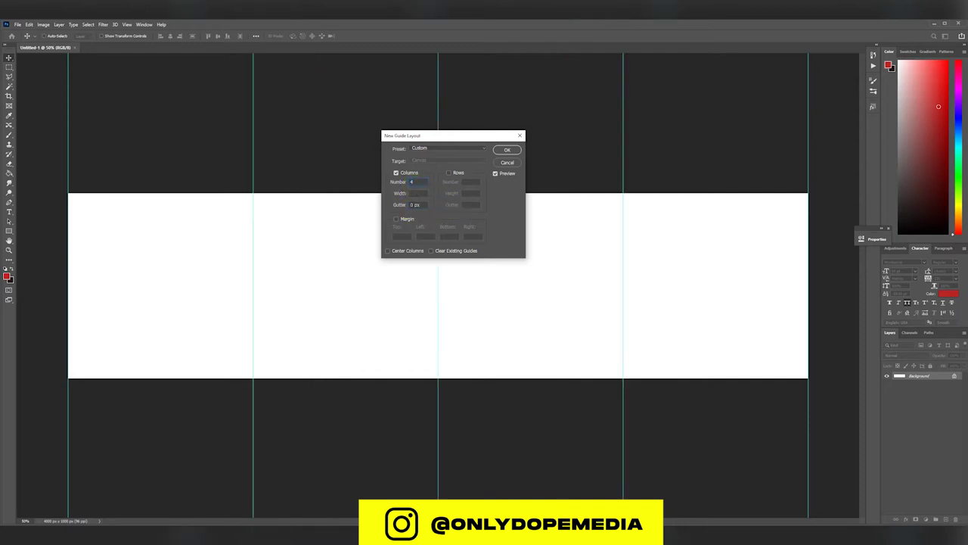
click(506, 150)
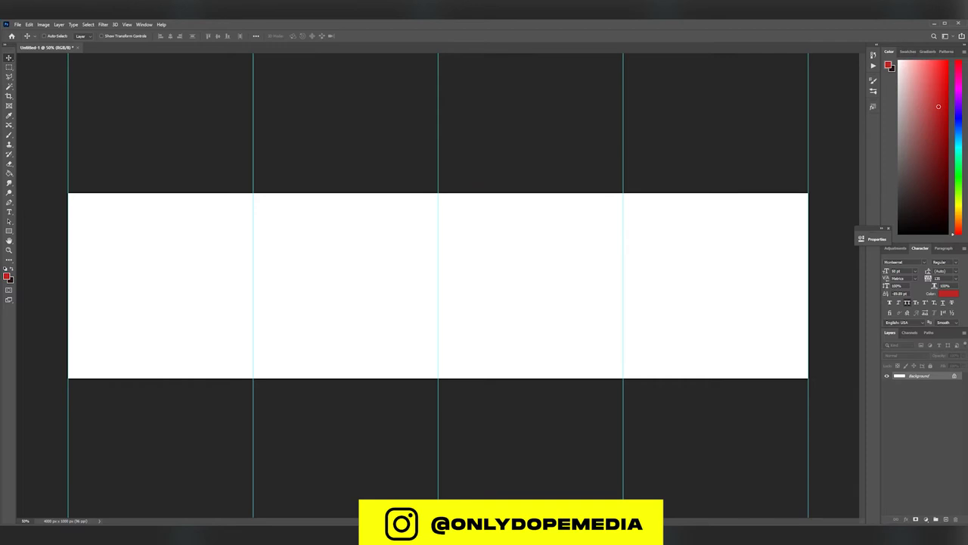
Step: Place the six BETS-BLM photos from the DAILY DOPE folder into the document as separate layers
key(super+e)
double_click(311, 200)
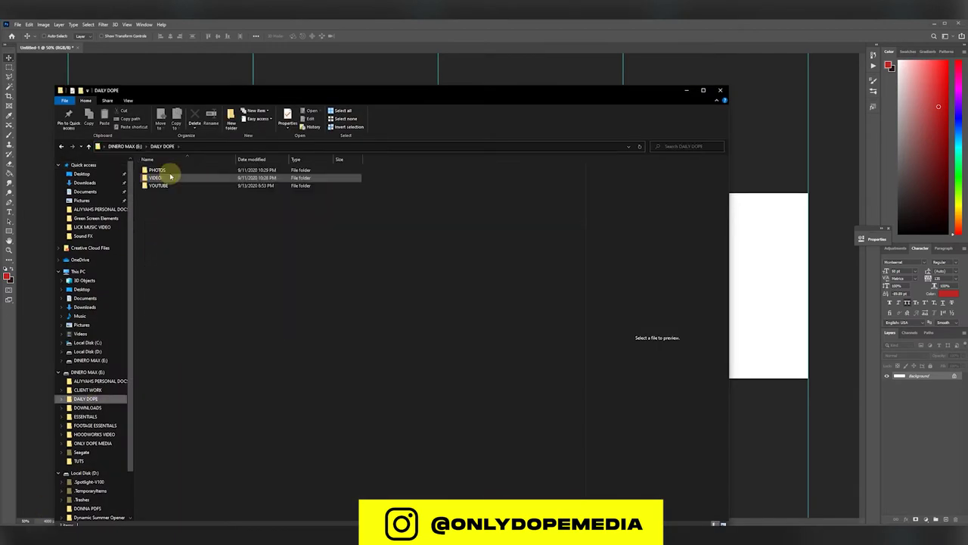
double_click(171, 177)
drag(269, 274, 772, 287)
key(Return)
key(Return)
key(Return)
key(Return)
key(Return)
key(Return)
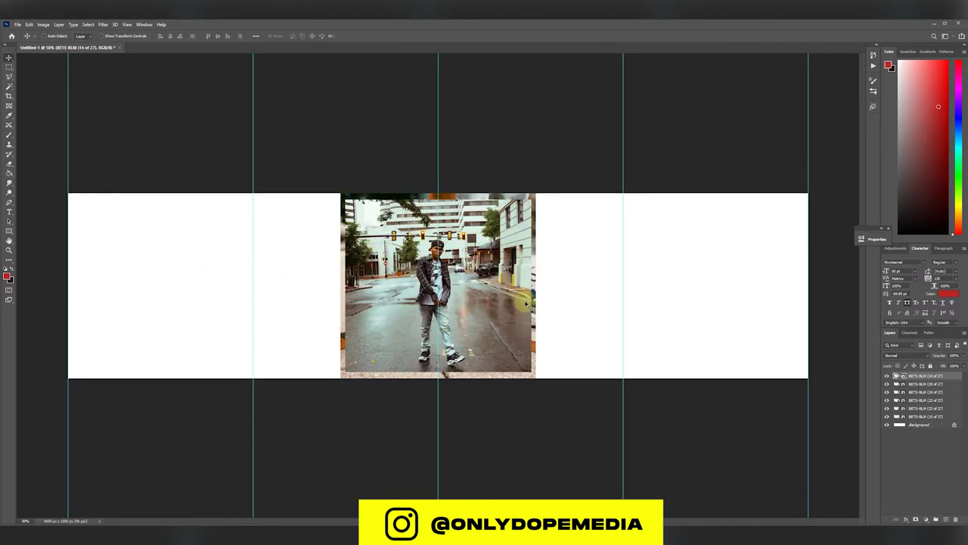
Step: Spread the top photos apart along the canvas and delete the middle shoe close-up layer, BETS-BLM (24 of 27)
drag(373, 278, 203, 280)
drag(396, 315, 638, 316)
click(466, 308)
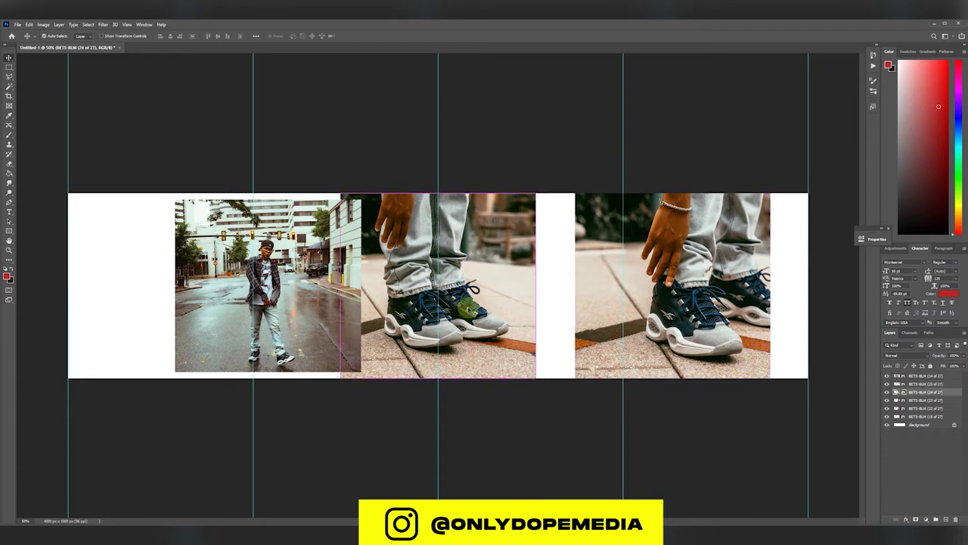
drag(490, 303, 519, 307)
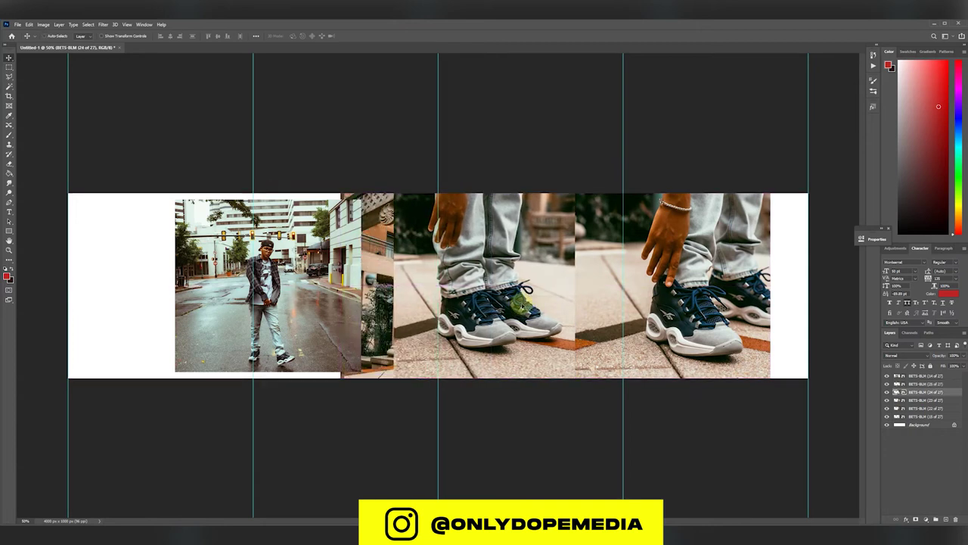
key(Delete)
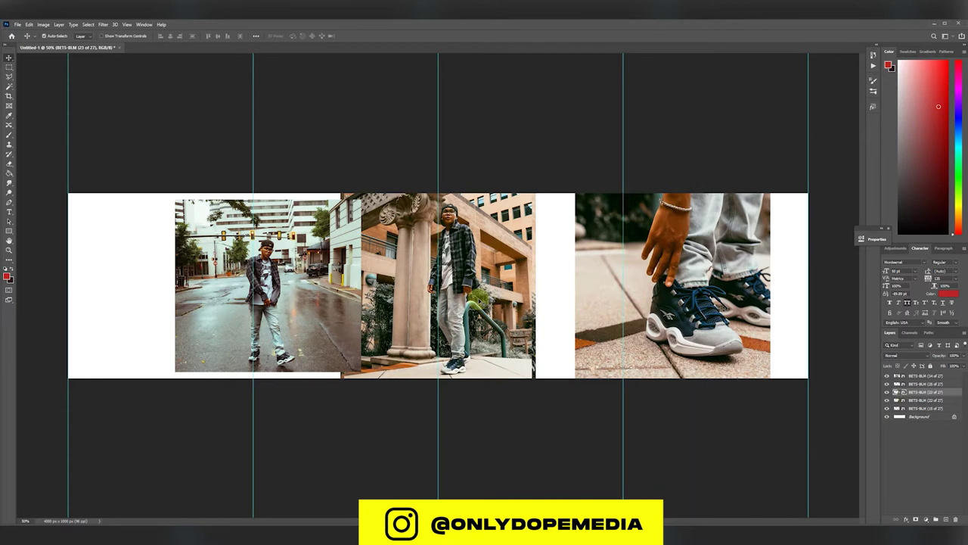
Step: Rearrange the remaining photos across the canvas, moving the one with the plain wall background to the left end
drag(478, 303, 615, 302)
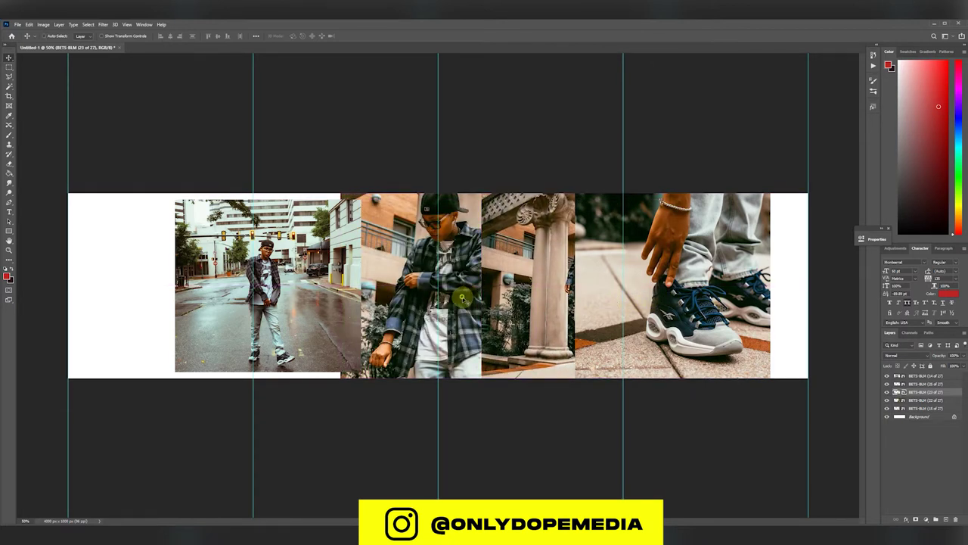
drag(466, 295, 646, 278)
drag(465, 246, 186, 250)
drag(291, 260, 445, 261)
drag(558, 267, 378, 266)
drag(562, 267, 398, 268)
Step: Bring the BETS-BLM (22 of 27) layer to the top, hide every other photo except (15 of 27), and shift it slightly left
drag(924, 400, 924, 373)
mouse_move(887, 383)
mouse_down()
mouse_move(888, 408)
mouse_move(913, 379)
mouse_up()
click(887, 408)
drag(439, 286, 396, 285)
Step: Rasterize the BETS-BLM (22 of 27) layer and delete the background gap between the hanging arm and the shirt using a lasso selection
right_click(928, 376)
click(950, 195)
key(ctrl+plus)
key(ctrl+plus)
click(9, 77)
click(308, 473)
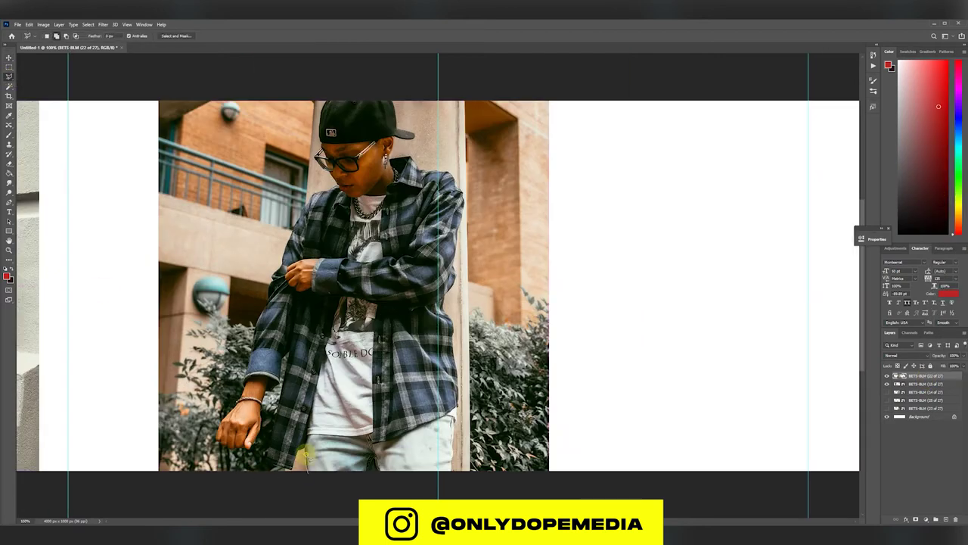
drag(291, 469, 278, 411)
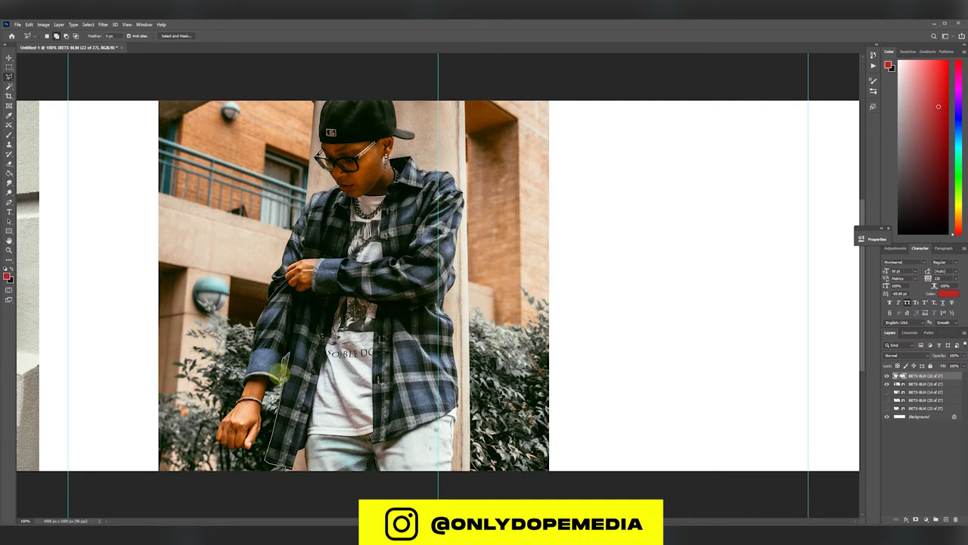
click(263, 404)
click(261, 435)
click(247, 450)
click(233, 452)
click(286, 471)
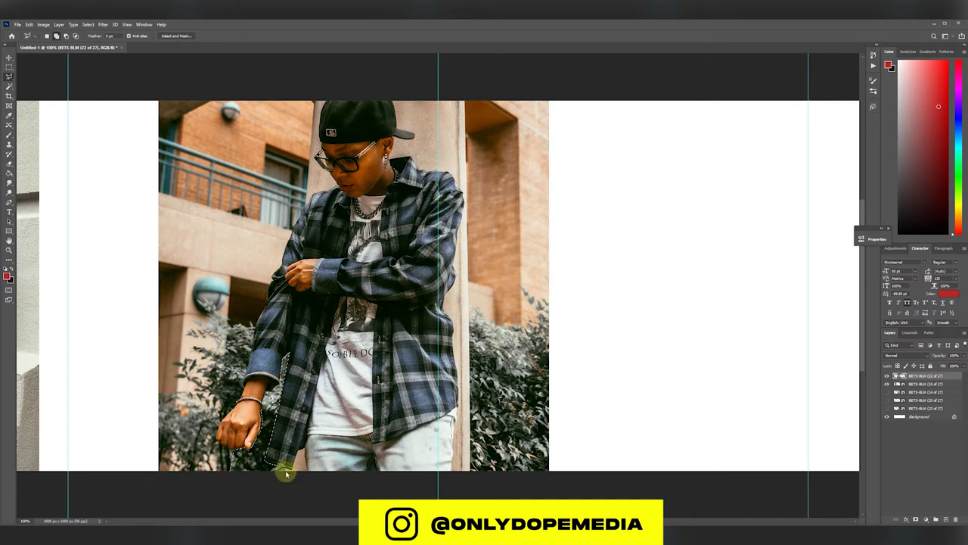
key(Delete)
key(ctrl+d)
Step: Outline the background left of the figure on the (22 of 27) photo with the Pen tool and delete it as a selection
mouse_move(209, 428)
mouse_down()
mouse_move(376, 441)
mouse_move(384, 452)
mouse_up()
key(p)
click(402, 464)
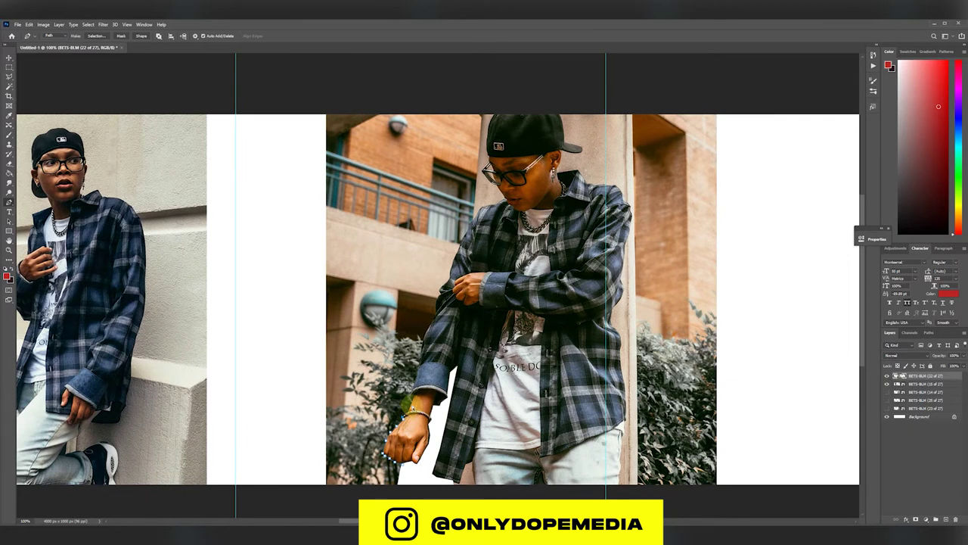
drag(397, 322, 438, 293)
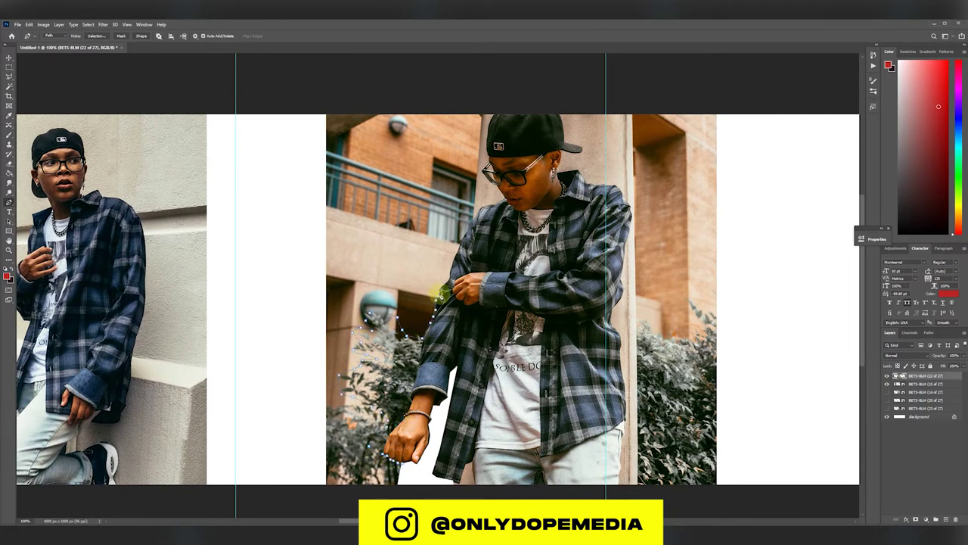
click(488, 161)
click(321, 102)
click(303, 501)
click(401, 464)
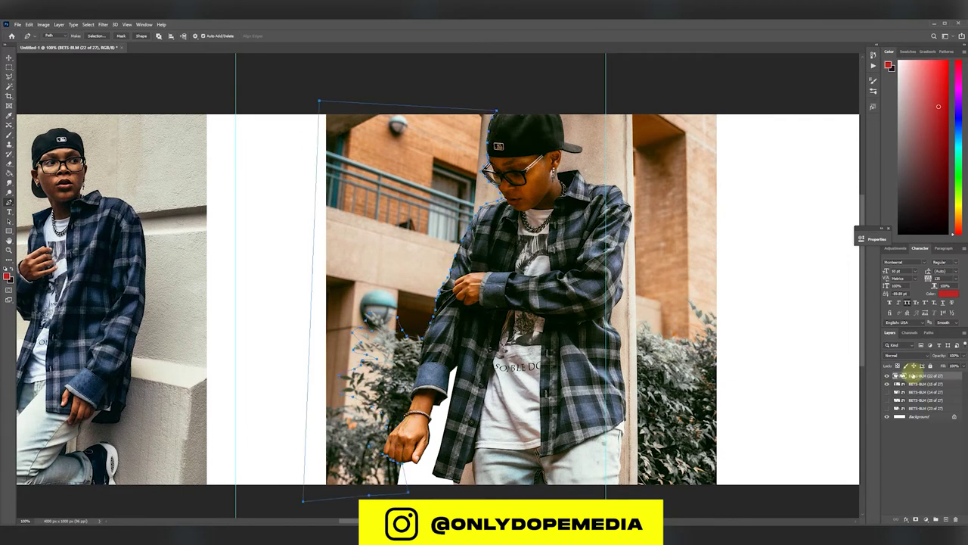
key(ctrl+Return)
key(Delete)
key(ctrl+d)
Step: Remove the leftover foliage beside the figure's hanging arm using the Magic Wand and Polygonal Lasso tools
key(w)
click(355, 391)
key(Delete)
key(ctrl+d)
key(l)
click(420, 360)
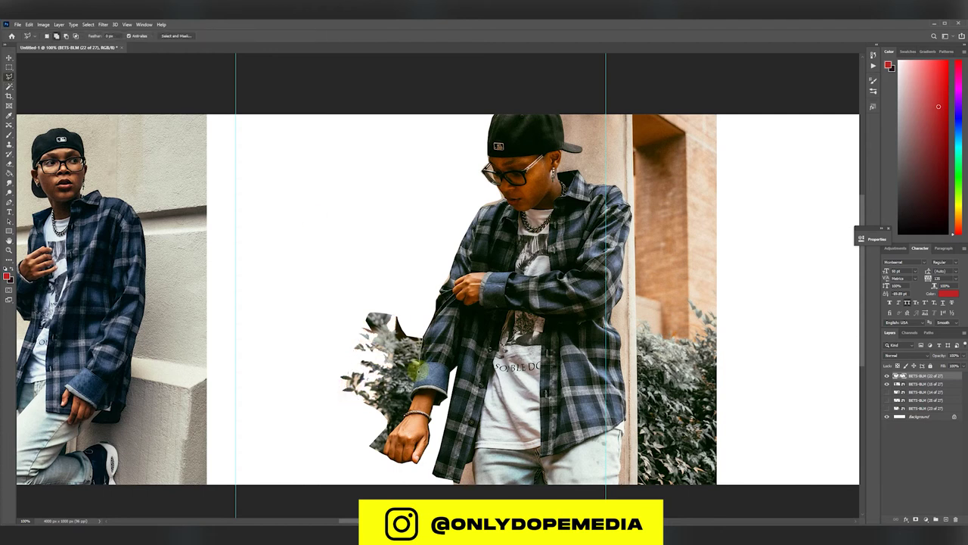
click(412, 399)
click(358, 454)
click(333, 400)
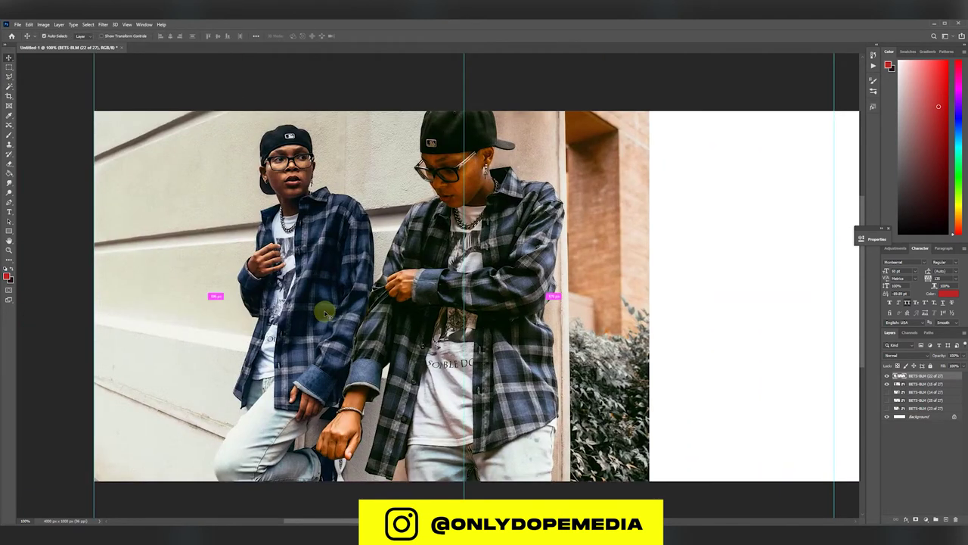
Step: Rasterize the BETS-BLM (15 of 27) copy layer and select its whole figure, including the legs and shoe, with the Object Selection tool
right_click(948, 384)
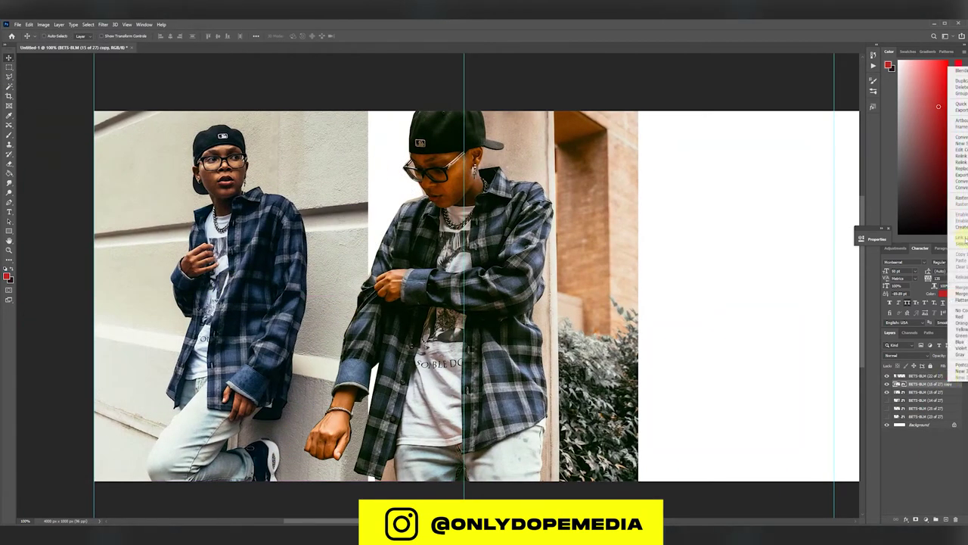
click(957, 198)
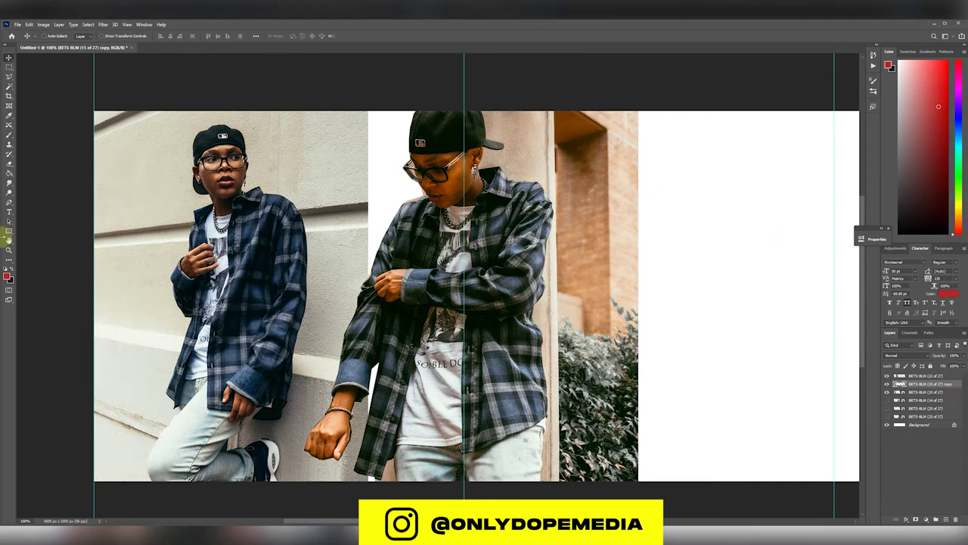
click(10, 259)
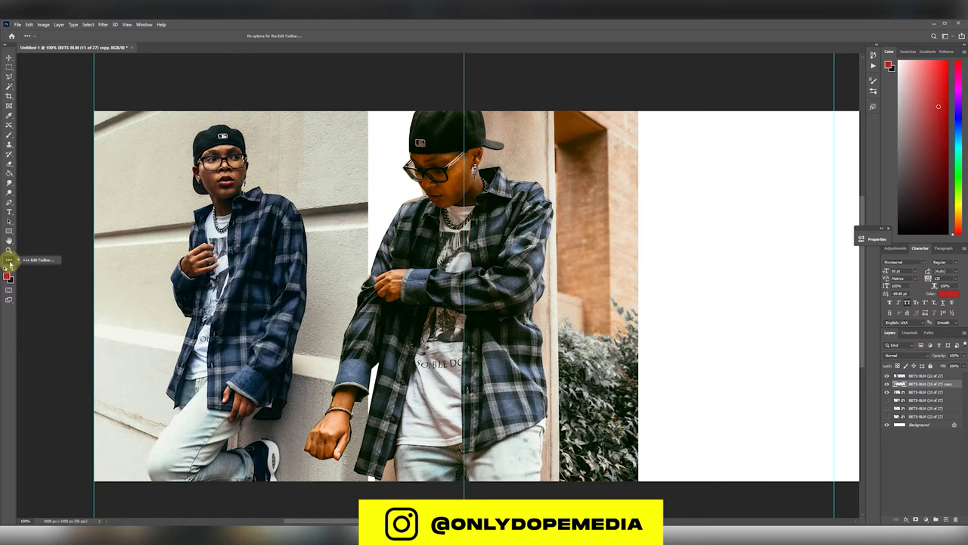
click(13, 91)
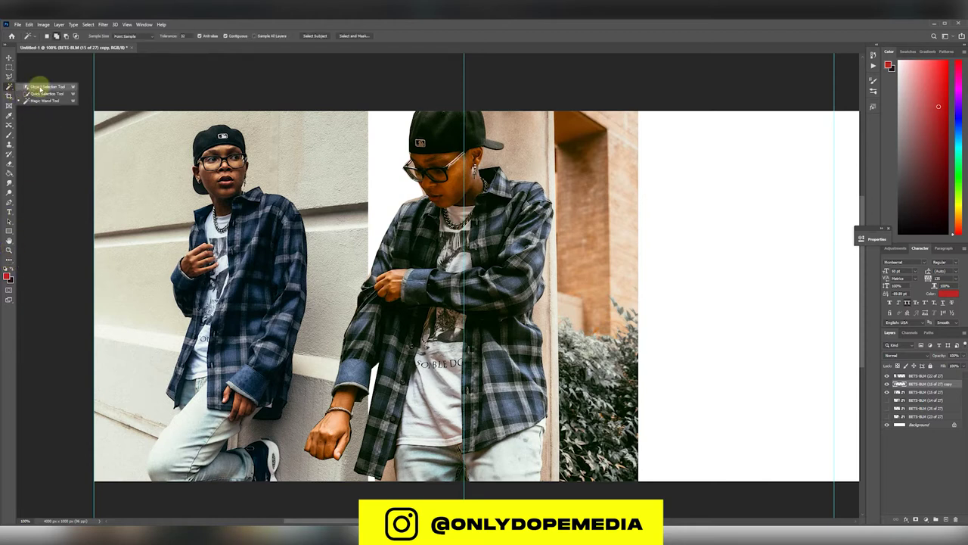
click(46, 87)
drag(189, 133, 301, 478)
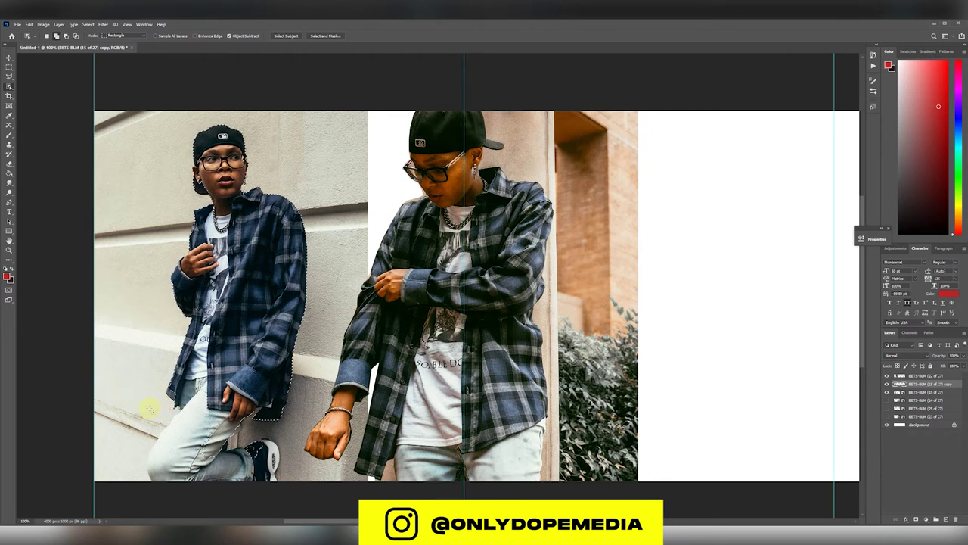
drag(185, 442, 293, 488)
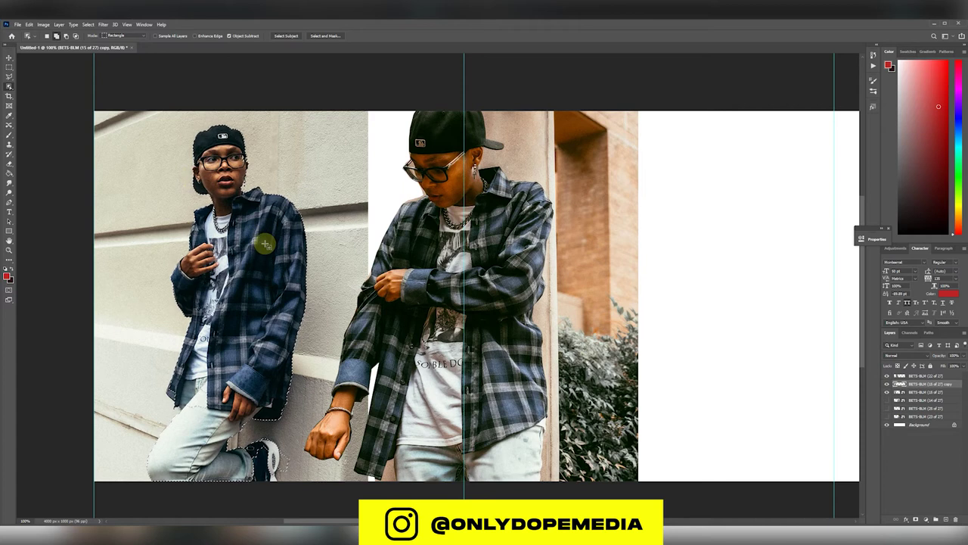
drag(156, 382, 206, 407)
click(9, 76)
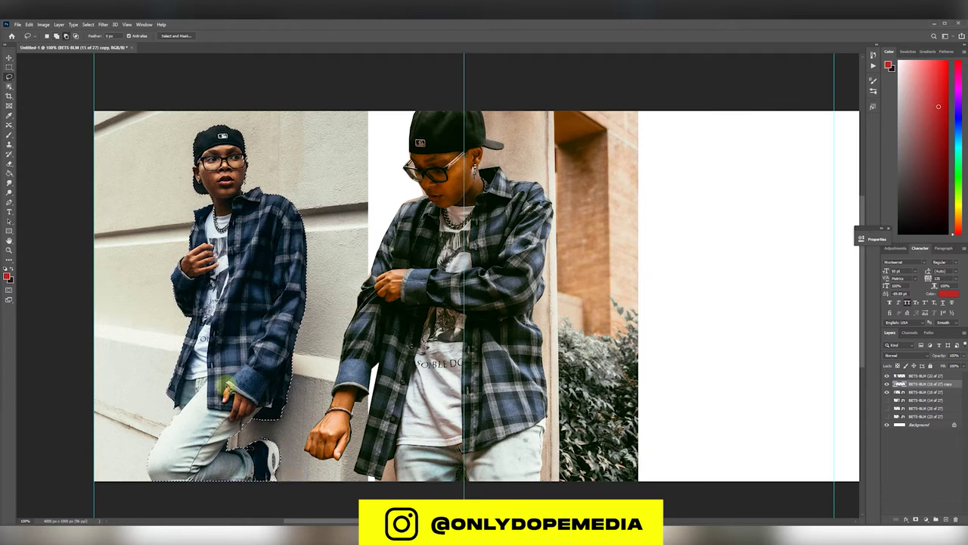
Step: Copy the selected figure onto its own layer and activate the Move tool
right_click(227, 386)
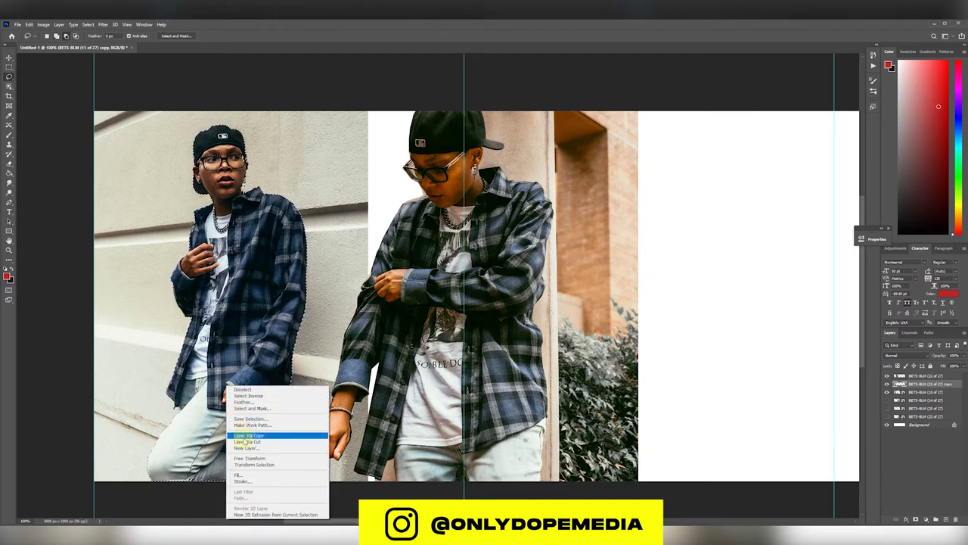
click(246, 436)
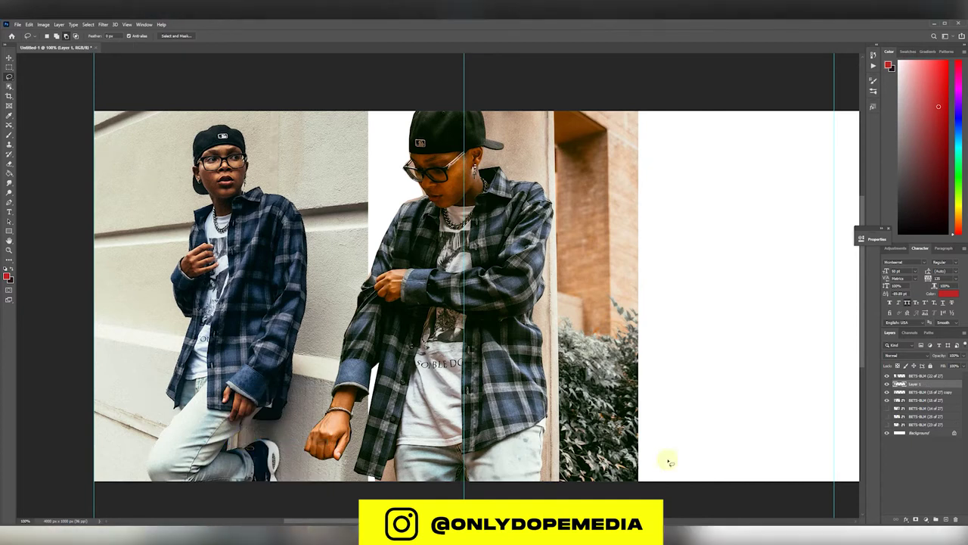
key(v)
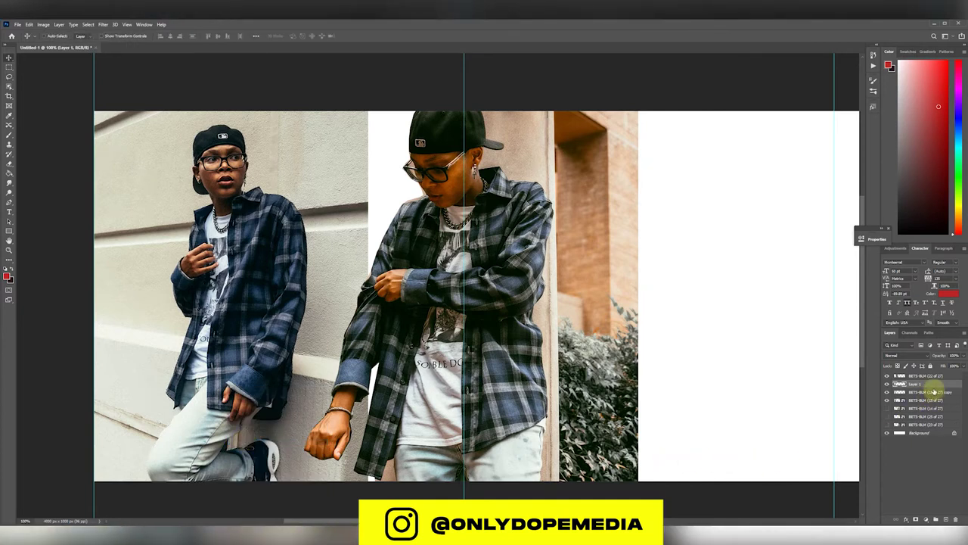
click(882, 391)
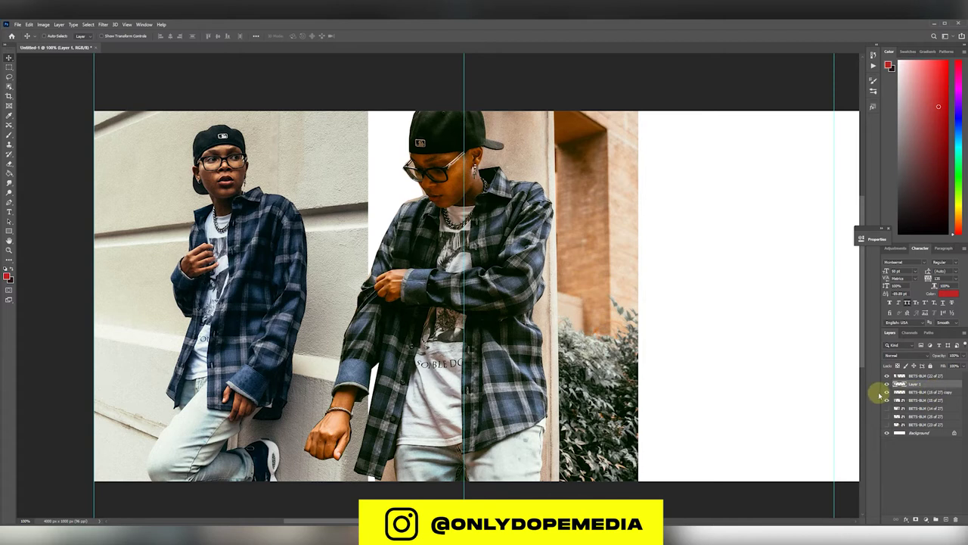
Step: Build an echo trail of the left figure by repeatedly duplicating it in small shifts to the right
key(Right)
key(Right)
key(Right)
key(Right)
key(Right)
key(Right)
key(Right)
key(Right)
key(Right)
key(Right)
key(Right)
key(Right)
key(Right)
key(Right)
key(Right)
key(Right)
key(Right)
key(Right)
key(Right)
key(Right)
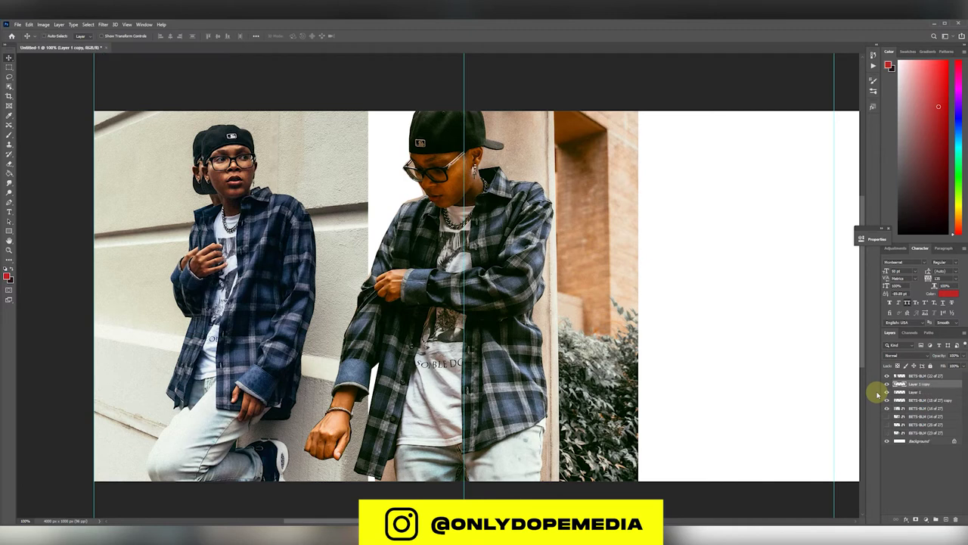
key(Right)
key(Right)
key(Right)
key(Right)
key(Right)
key(Right)
key(Right)
key(Right)
key(Right)
key(Right)
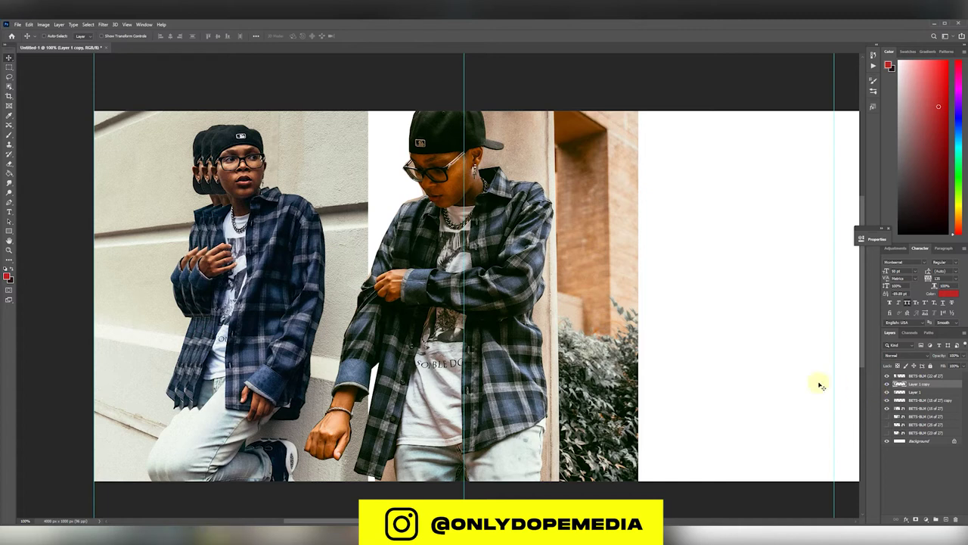
Step: Shift the BETS-BLM (22 of 27) cutout slightly left, closer to the echoed figure
ctrl+click(526, 327)
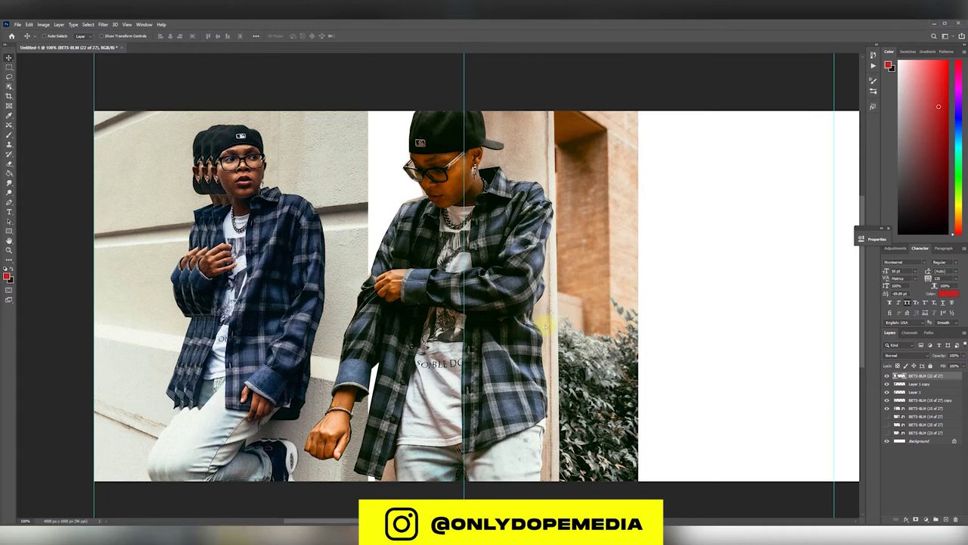
drag(544, 324, 537, 327)
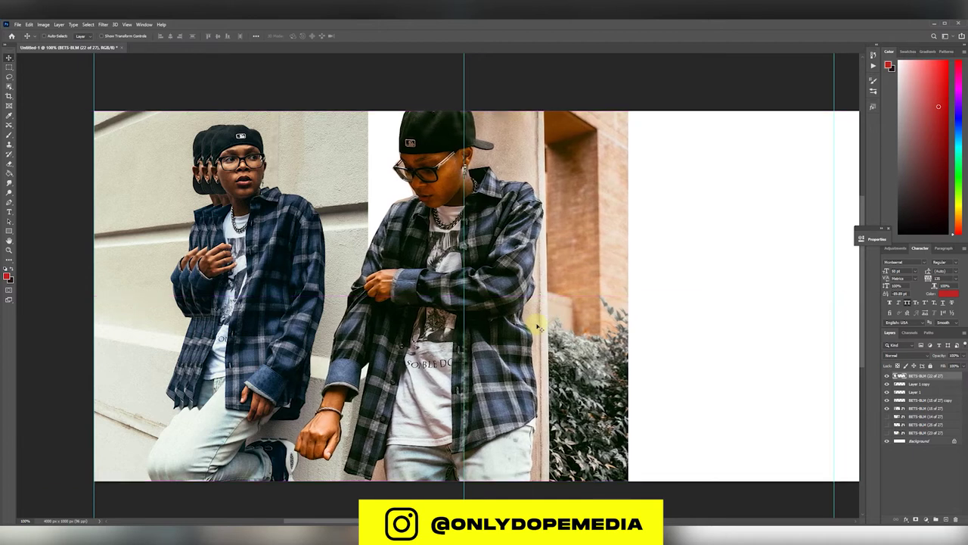
Step: Select the empty area around the BETS-BLM (22 of 27) cutout with the Magic Wand and feather the selection
click(9, 76)
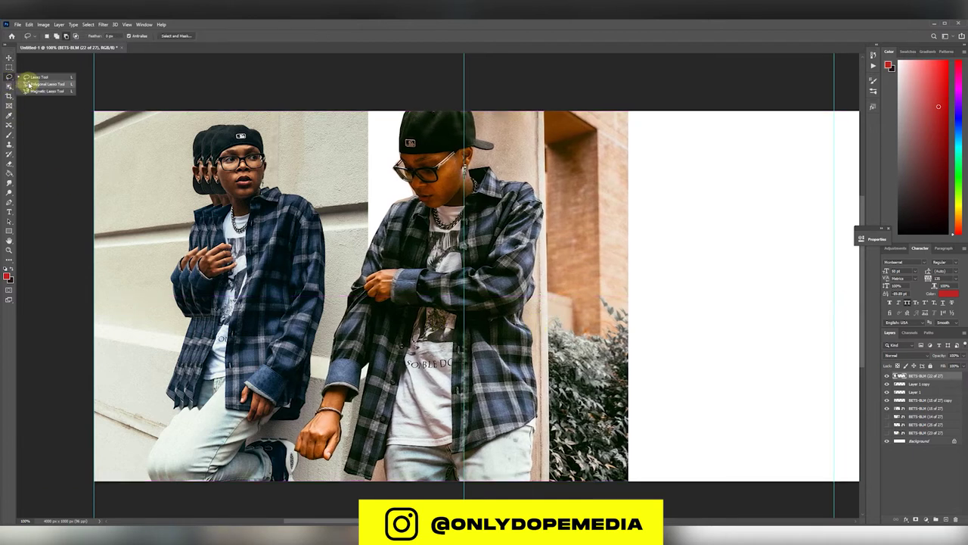
click(9, 86)
right_click(9, 86)
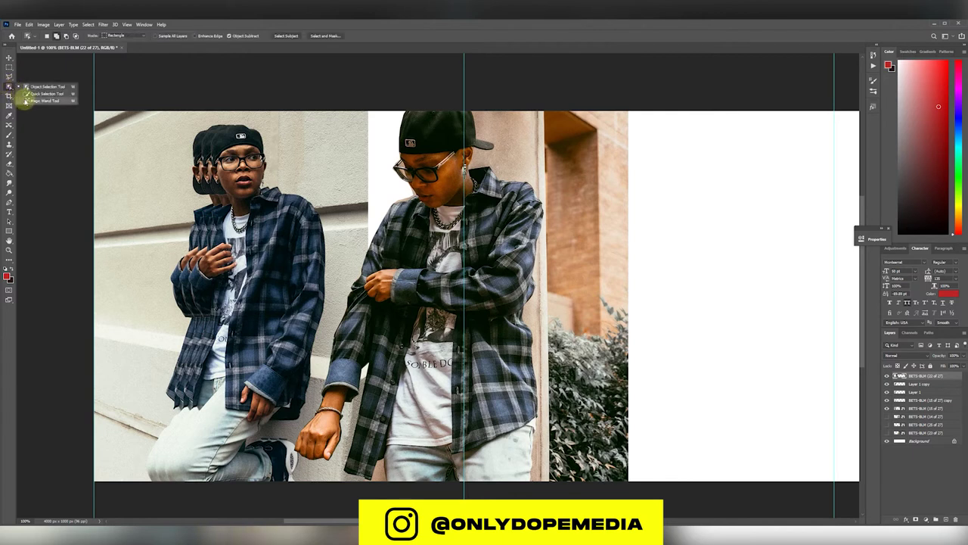
click(41, 101)
click(341, 196)
click(88, 24)
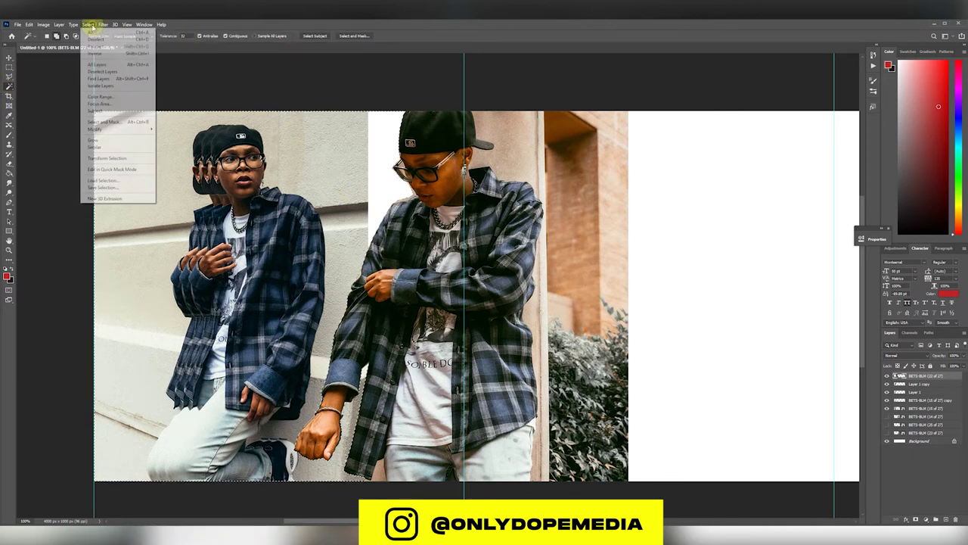
mouse_move(119, 130)
click(183, 160)
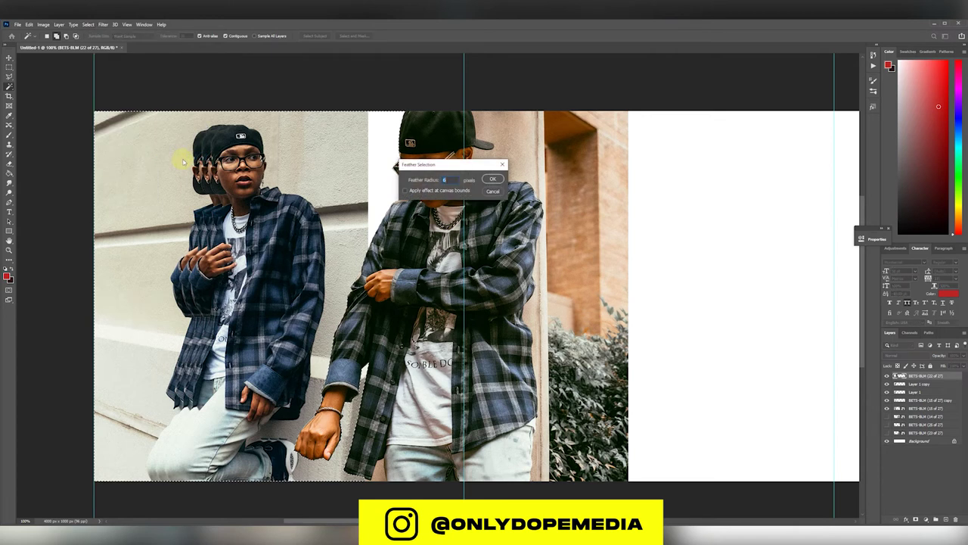
key(Return)
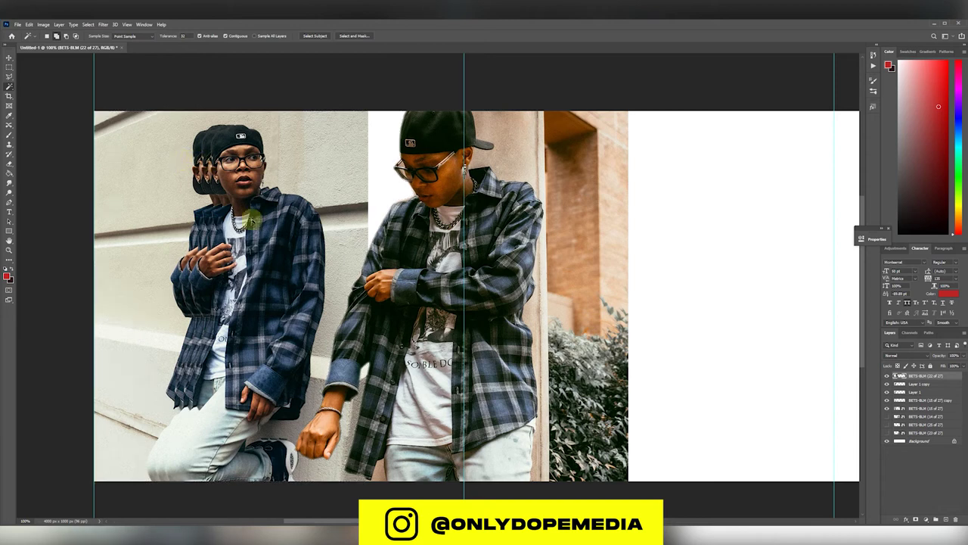
Step: Shift the BETS-BLM (22 of 27) cutout slightly right and fine-tune its position with small nudges
key(v)
drag(366, 278, 369, 280)
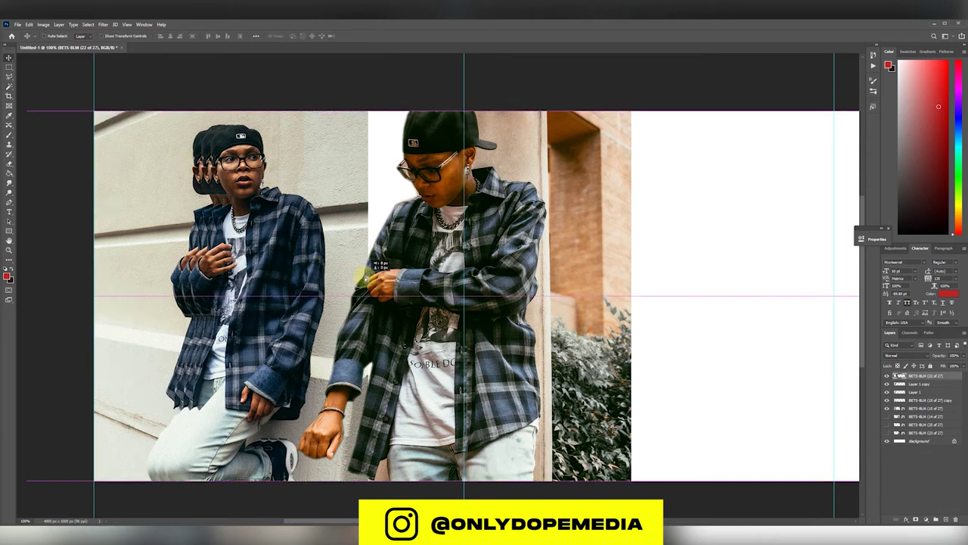
key(Right)
key(Right)
key(Right)
key(Right)
key(Right)
key(Right)
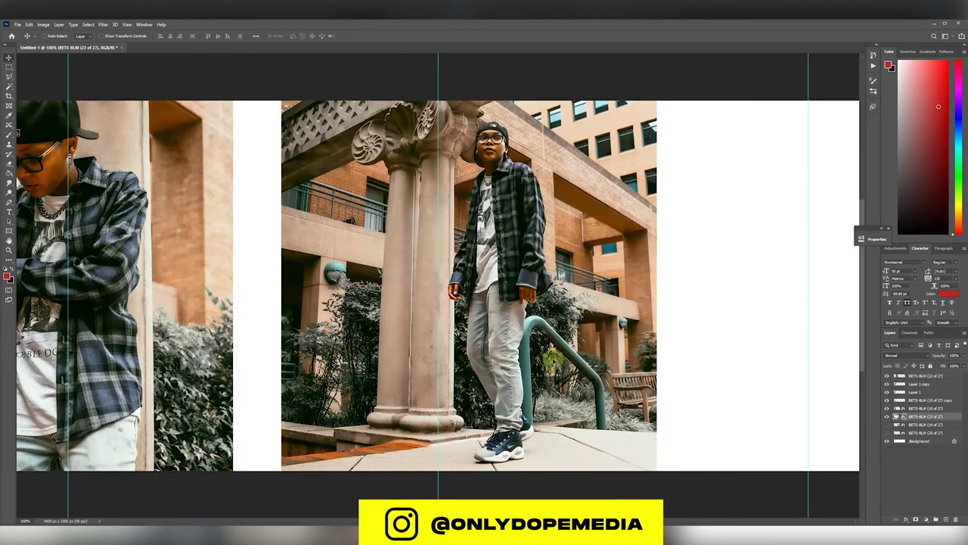
Step: Cut away the background left of the stone column in BETS-BLM (23 of 27) with the Polygonal Lasso, including the overhead beam
key(l)
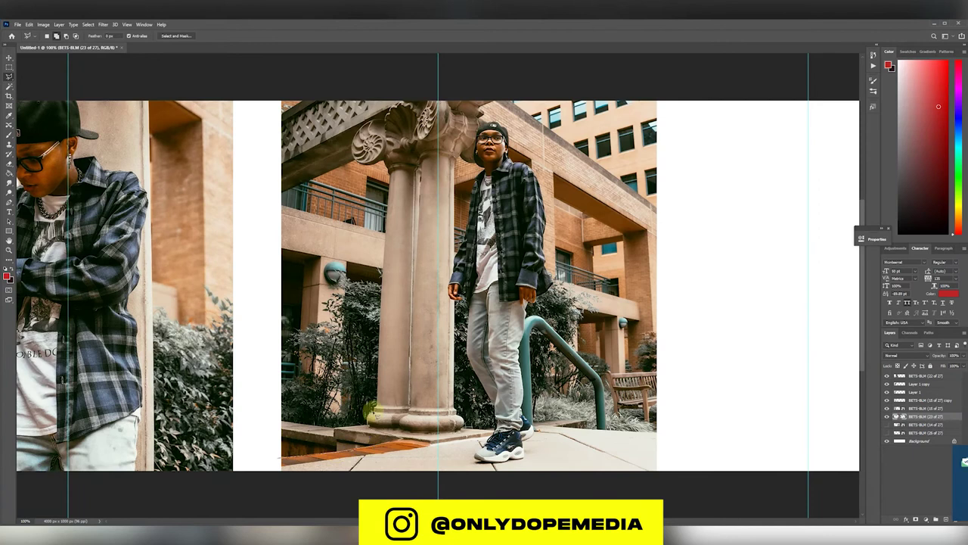
mouse_move(389, 173)
mouse_down()
mouse_move(270, 162)
mouse_move(278, 459)
mouse_up()
key(Delete)
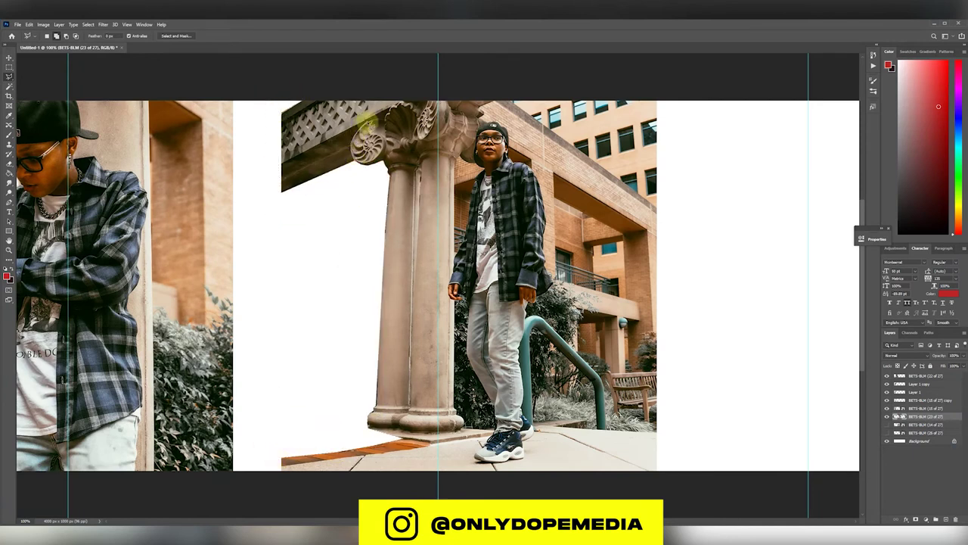
mouse_move(365, 121)
mouse_down()
mouse_move(389, 106)
mouse_move(270, 199)
mouse_move(356, 155)
mouse_up()
key(Delete)
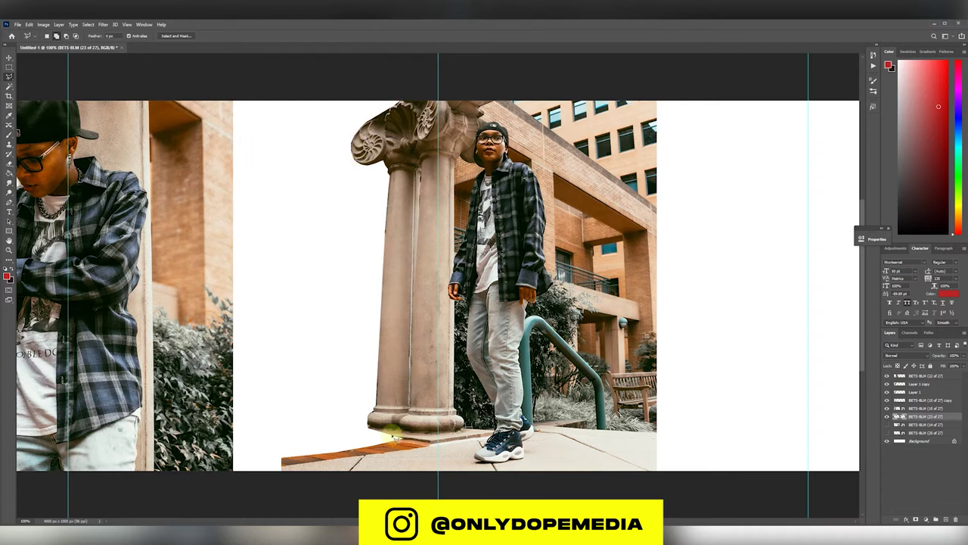
Step: Move the column cutout left until it overlaps the second figure's photo, and raise its layer to the top of the stack
key(v)
drag(515, 351, 355, 342)
drag(916, 416, 917, 373)
drag(330, 301, 321, 311)
Step: Remove the lower-left pavement corner of the column cutout where it overlaps the second figure's jeans
key(l)
click(135, 458)
click(243, 476)
click(215, 482)
click(73, 477)
click(83, 451)
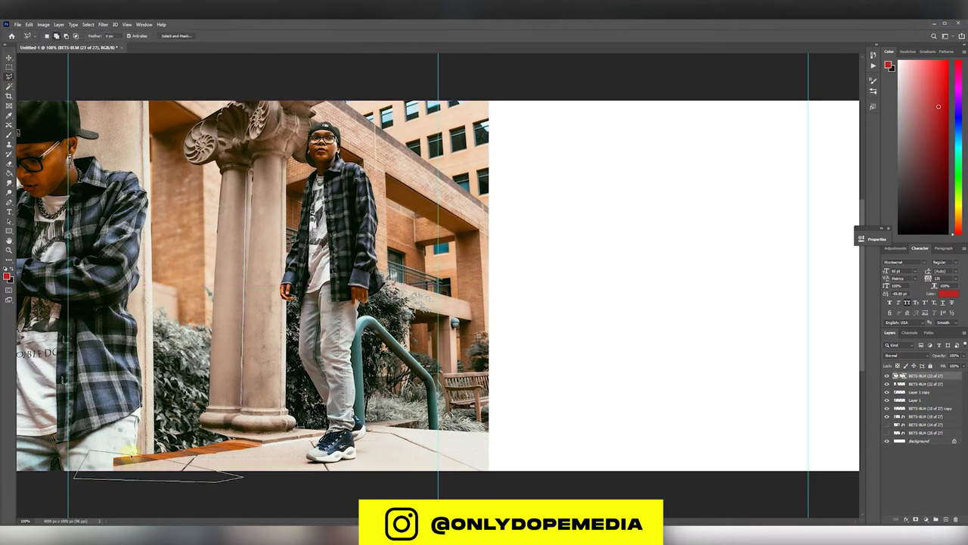
click(137, 455)
key(Delete)
Step: Select the empty area around the column cutout with the Magic Wand and feather the selection
key(w)
click(189, 205)
click(89, 25)
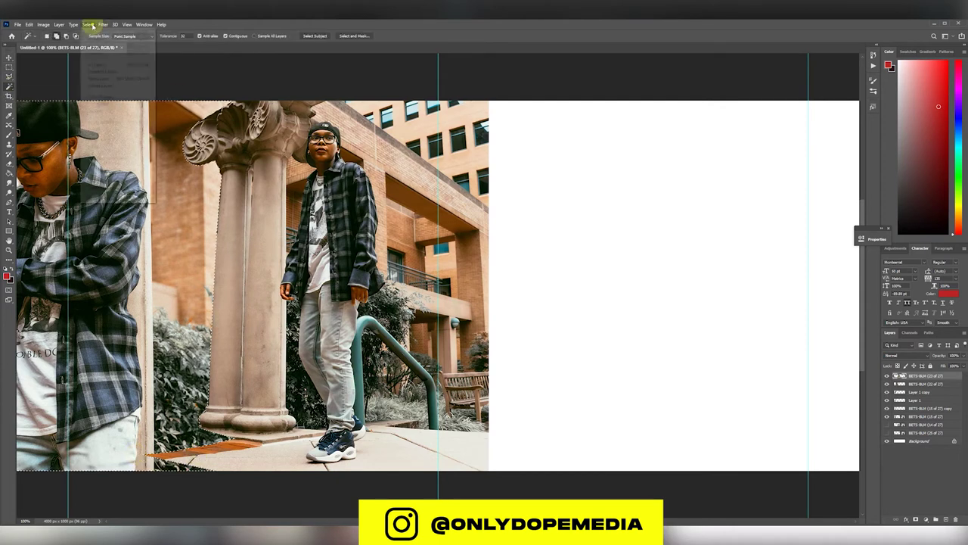
mouse_move(126, 129)
click(171, 144)
key(Return)
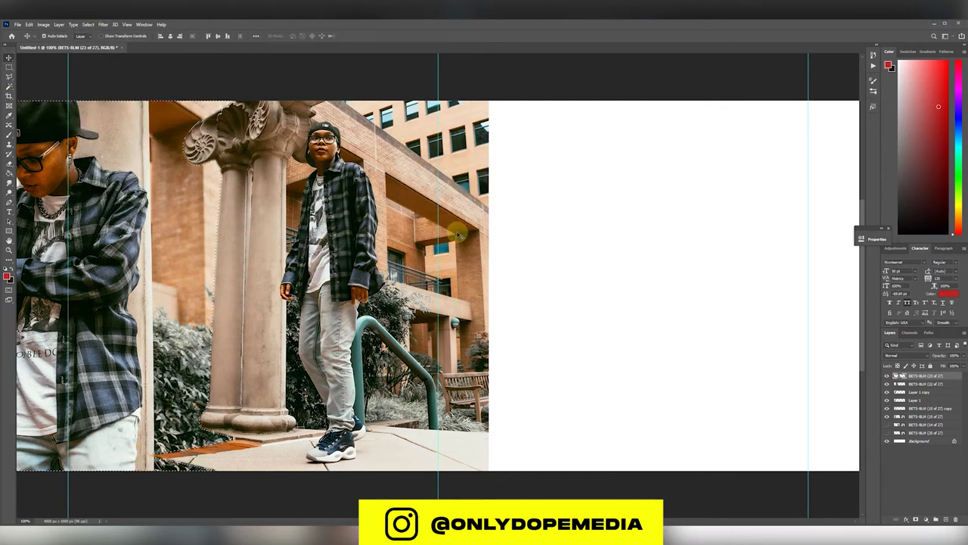
click(201, 71)
key(z)
click(88, 24)
click(113, 111)
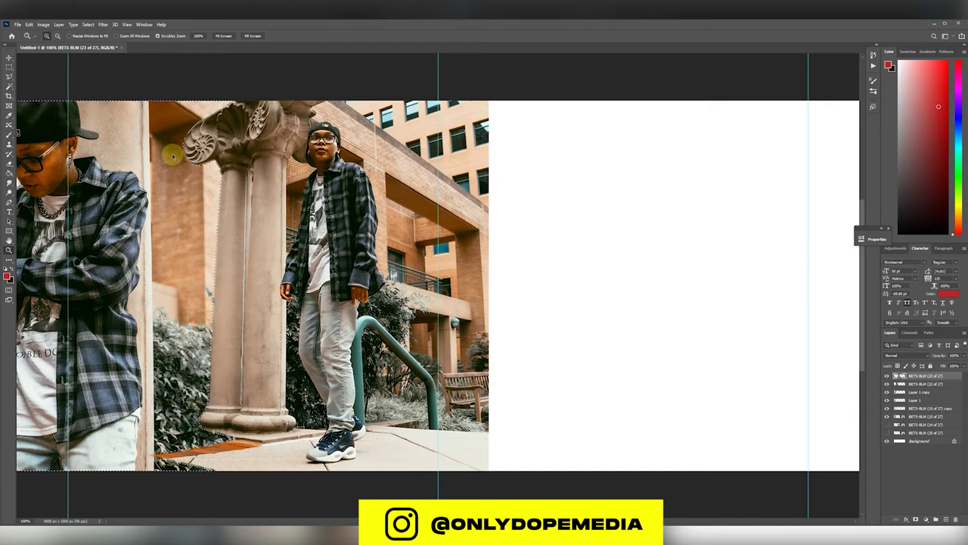
Step: Show the BETS-BLM (14 of 27) street photo and raise its layer to the top of the stack
key(v)
key(ctrl+minus)
key(ctrl+minus)
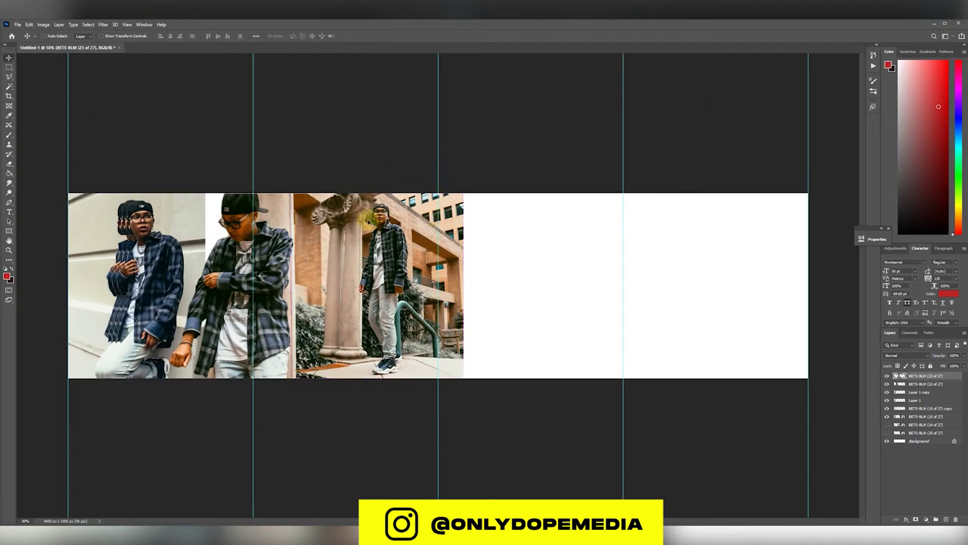
click(887, 425)
drag(902, 427, 907, 374)
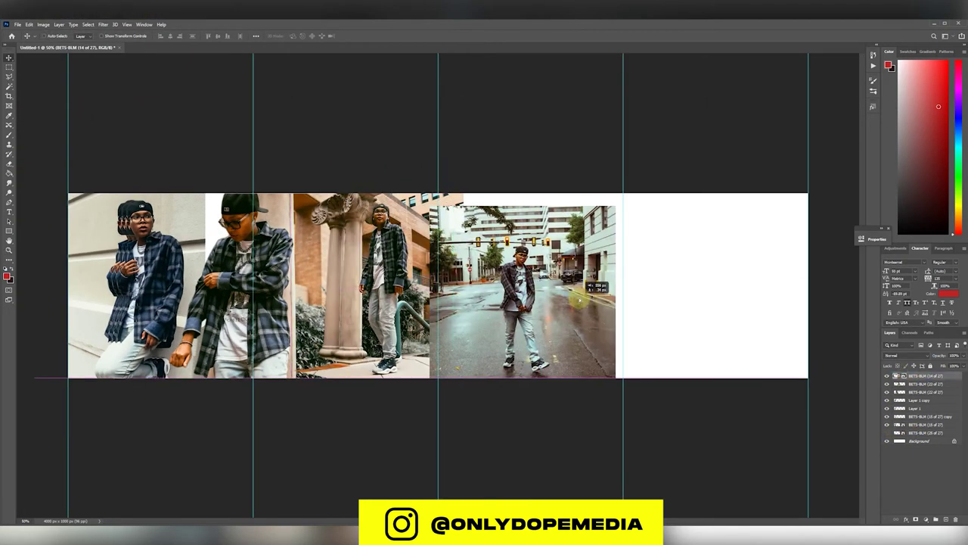
Step: Try the street photo at a much smaller size over the column cutout, left of the standing figure
drag(565, 292, 506, 312)
drag(536, 388, 360, 321)
drag(332, 289, 337, 352)
key(Return)
key(ctrl+z)
Step: Show the BETS-BLM (25 of 27) sneaker photo and rasterize its layer
click(887, 433)
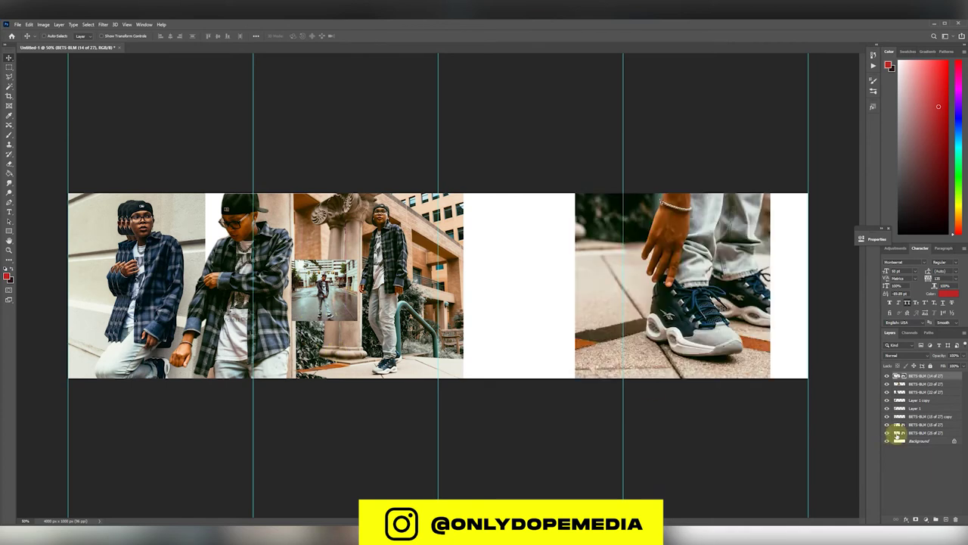
click(920, 434)
right_click(920, 434)
click(942, 249)
Step: Outline the left side of the hand and sneaker with the Polygonal Lasso and delete the background beyond it
key(ctrl+plus)
key(ctrl+plus)
drag(713, 260, 418, 261)
click(10, 77)
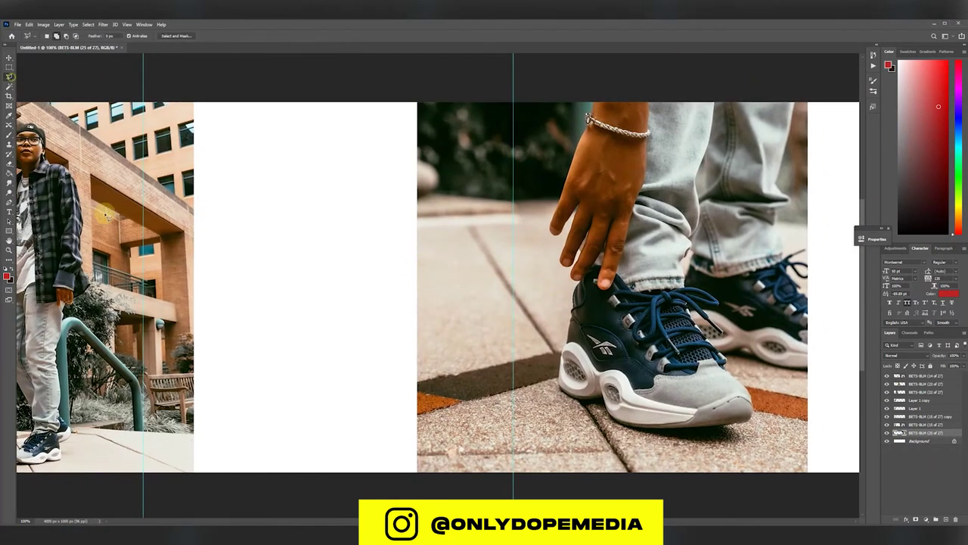
mouse_move(594, 416)
mouse_down()
mouse_move(558, 389)
mouse_move(559, 368)
mouse_up()
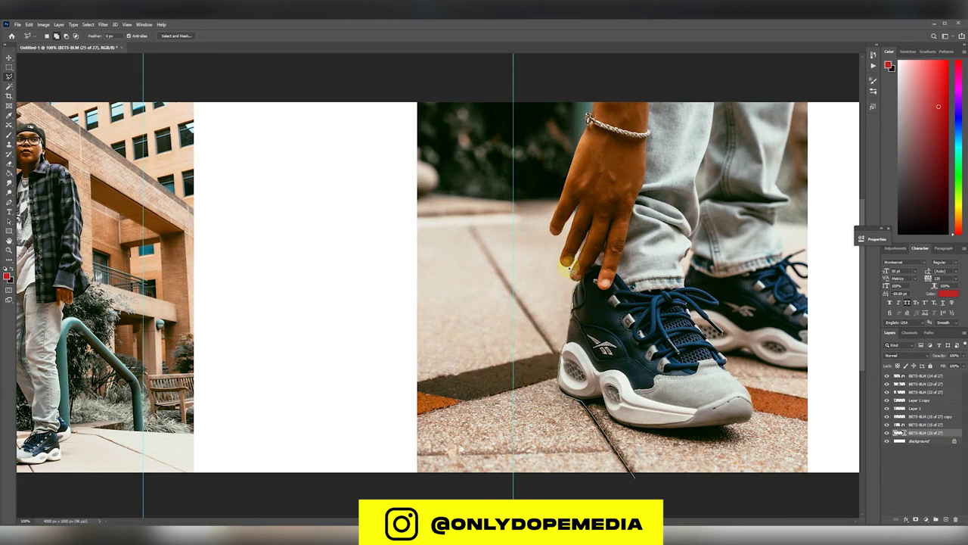
mouse_move(563, 263)
mouse_down()
mouse_move(570, 228)
mouse_move(554, 235)
mouse_move(555, 215)
mouse_move(567, 177)
mouse_up()
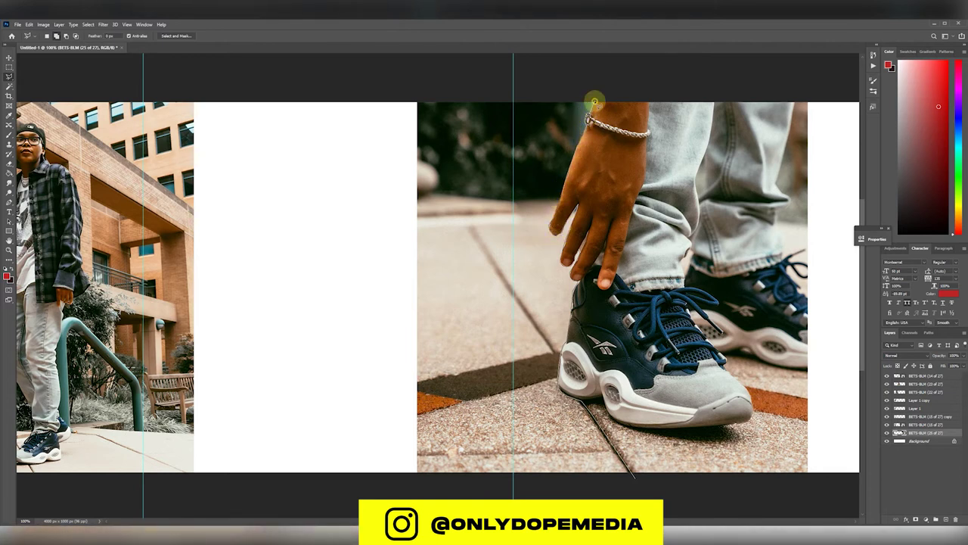
mouse_move(595, 101)
mouse_down()
mouse_move(449, 489)
mouse_move(636, 477)
mouse_up()
key(Delete)
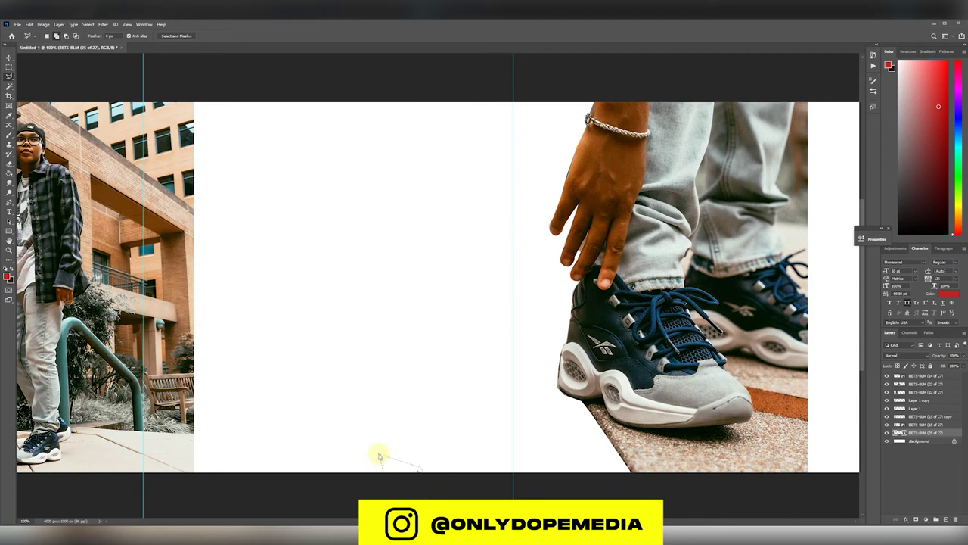
Step: Soften the sneaker cutout's edge by deleting along a feathered selection of the empty area around it
click(9, 86)
click(91, 25)
mouse_move(100, 146)
click(179, 161)
key(Return)
key(Delete)
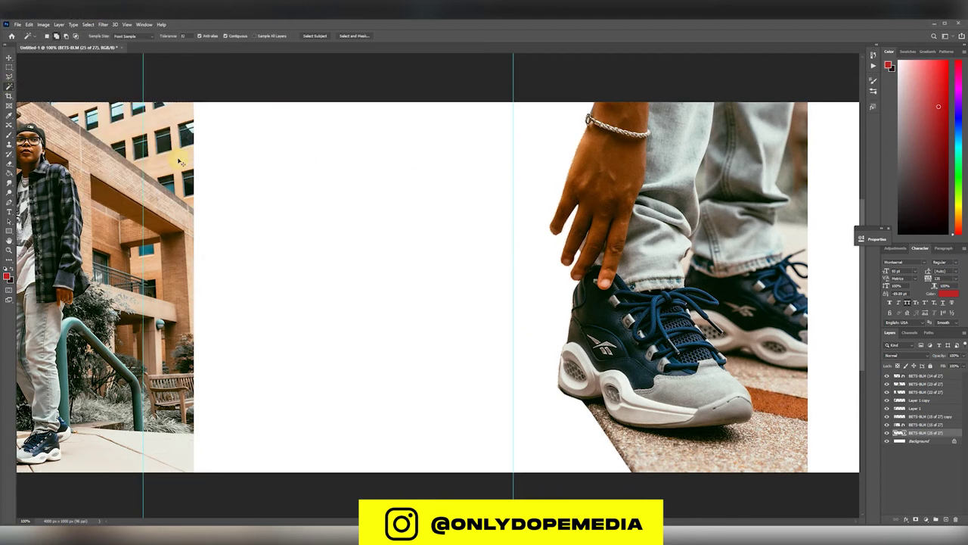
Step: Arrange the sneaker cutout beside the second figure and the column cutout to its right, with the column layer stacked above the sneakers
key(v)
drag(673, 272, 267, 278)
drag(917, 432, 905, 375)
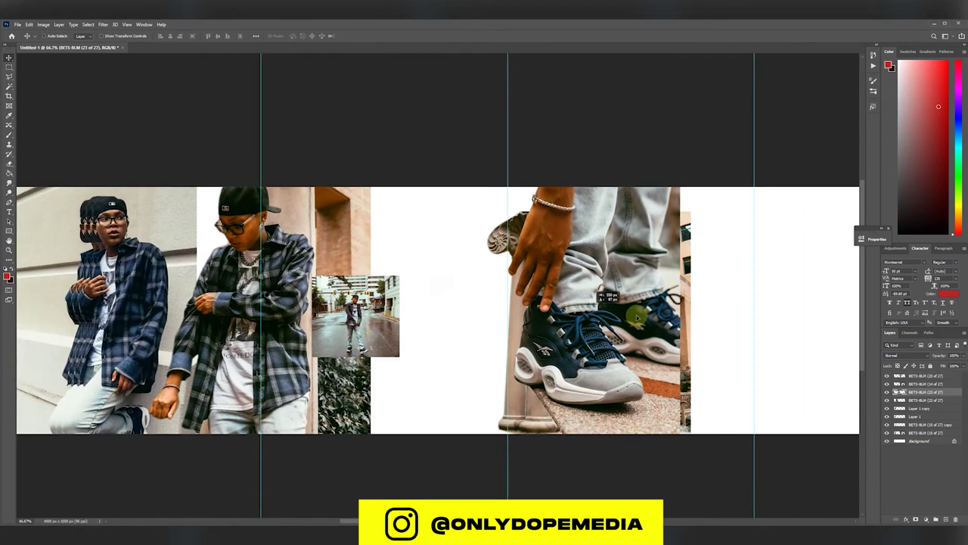
drag(637, 317, 756, 293)
drag(520, 300, 501, 294)
drag(942, 376, 942, 372)
drag(665, 312, 516, 312)
drag(940, 392, 944, 382)
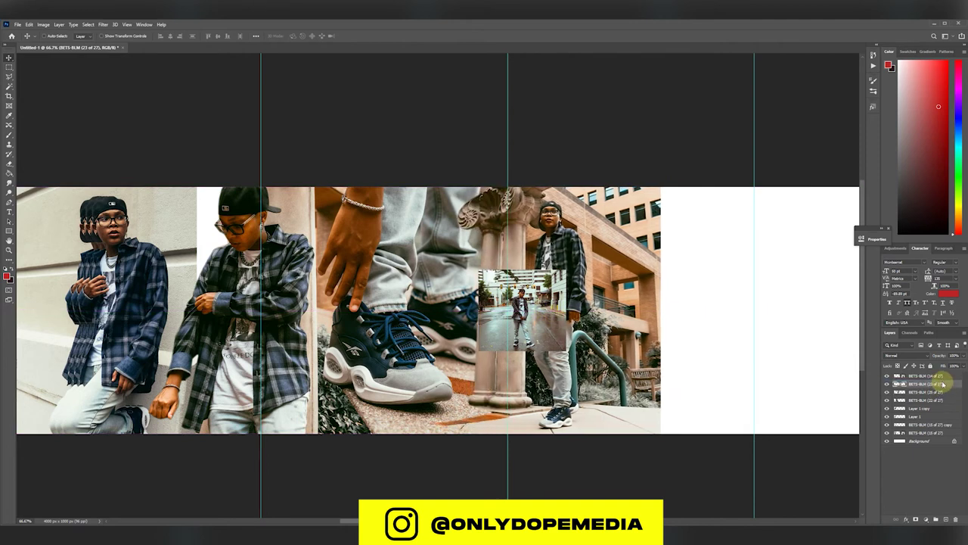
Step: Move the BETS-BLM (14 of 27) street photo right of the column photo and enlarge it to fill the canvas height
click(941, 376)
drag(537, 295, 726, 308)
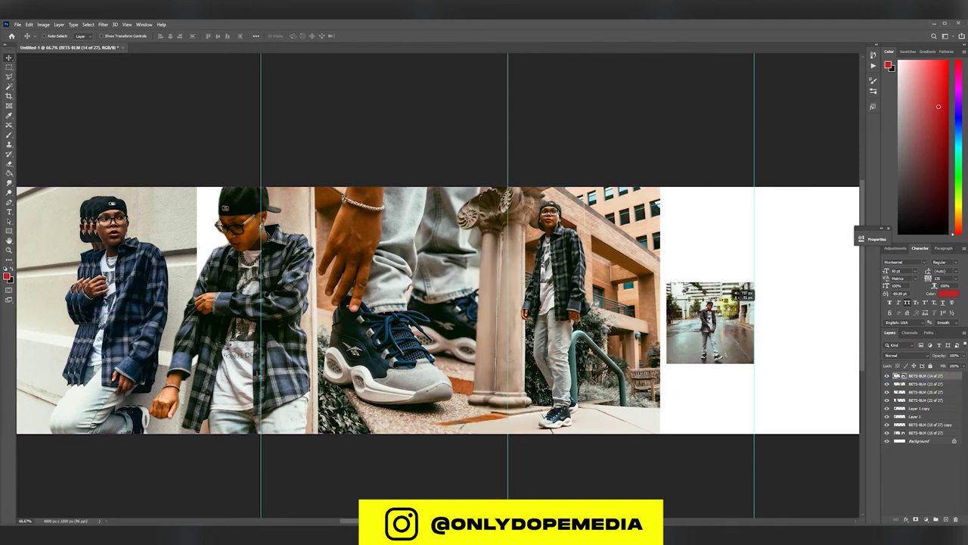
key(ctrl+t)
drag(736, 342, 535, 376)
drag(507, 399, 507, 469)
drag(499, 319, 489, 224)
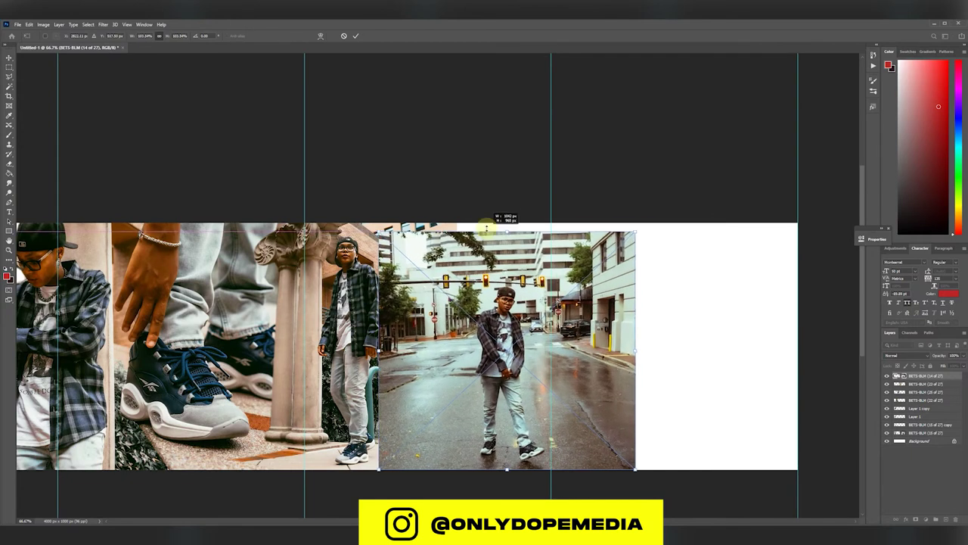
key(Return)
Step: Tuck the street photo behind the column photo, with its layer below BETS-BLM (22 of 27), and extend it to the canvas's bottom edge
drag(440, 346, 416, 342)
drag(919, 375, 912, 400)
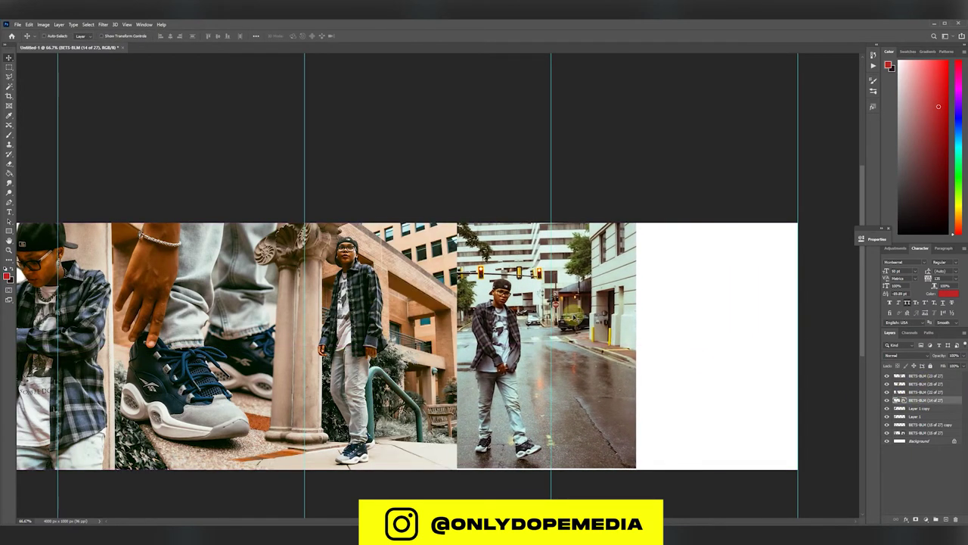
key(ctrl+t)
drag(505, 468, 506, 470)
key(Return)
Step: Start saving the document and choose the folder DAILY DOPE > PHOTOS > SEPT > 9-9 as its location
key(ctrl+s)
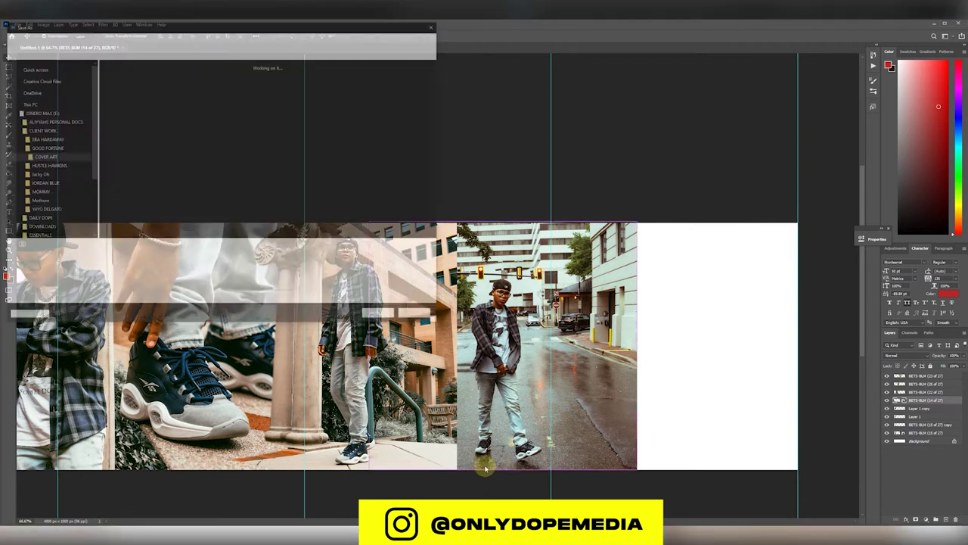
click(97, 38)
double_click(124, 74)
click(96, 38)
double_click(127, 88)
double_click(131, 73)
double_click(139, 74)
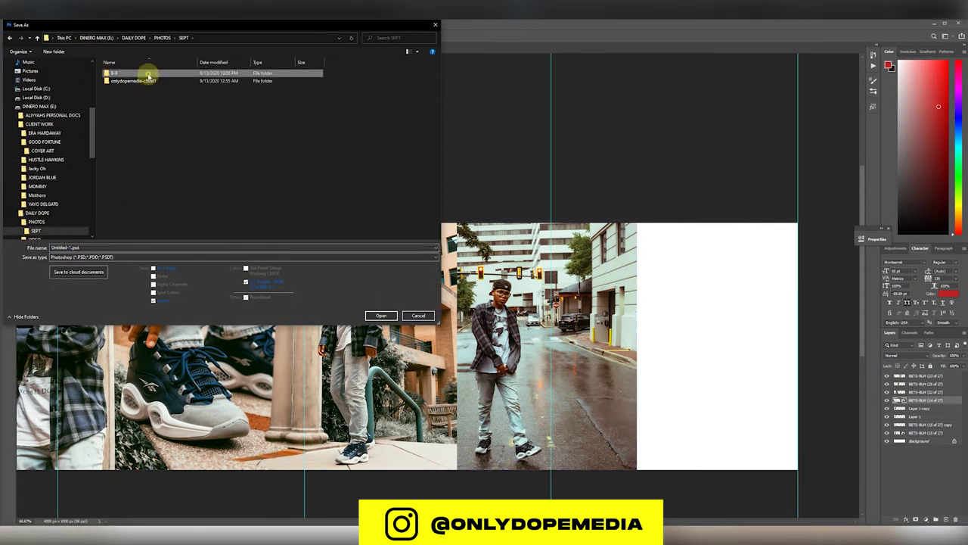
double_click(147, 74)
Step: Save the collage as Collage-BETS-BLM in Photoshop PSD format and accept the format options
click(117, 248)
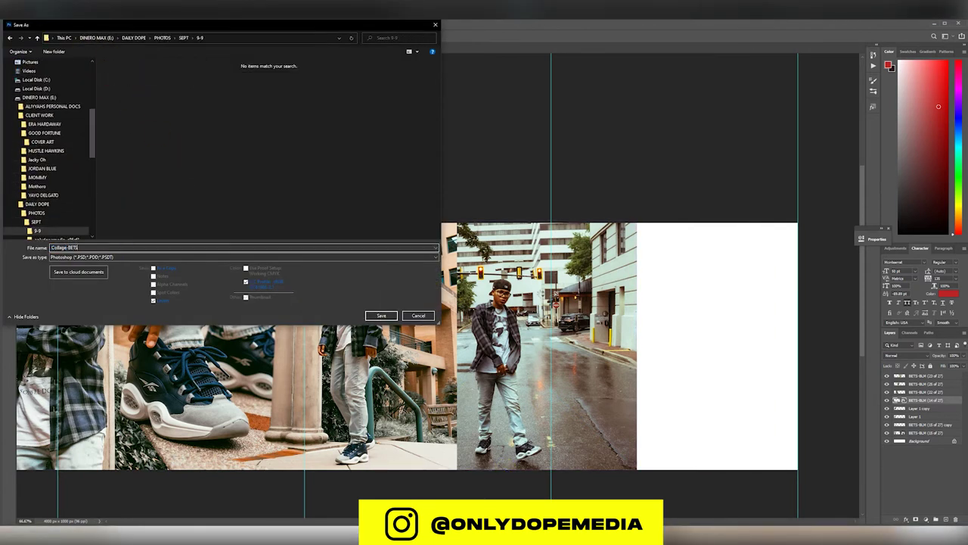
click(123, 257)
click(77, 352)
click(142, 257)
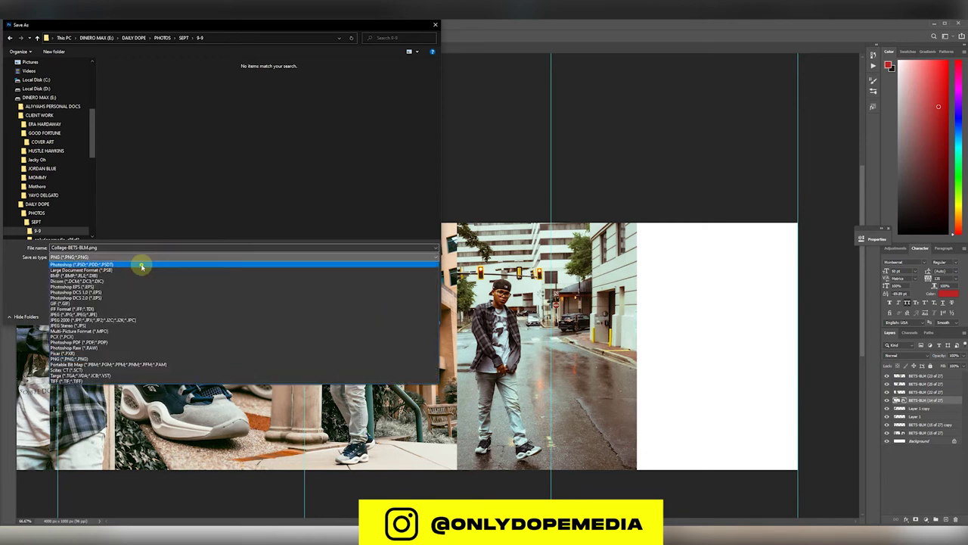
click(142, 264)
click(381, 316)
click(533, 166)
Step: Bring the BETS-BLM (24 of 27) photo in from File Explorer and place it over the blank right end of the collage
click(99, 529)
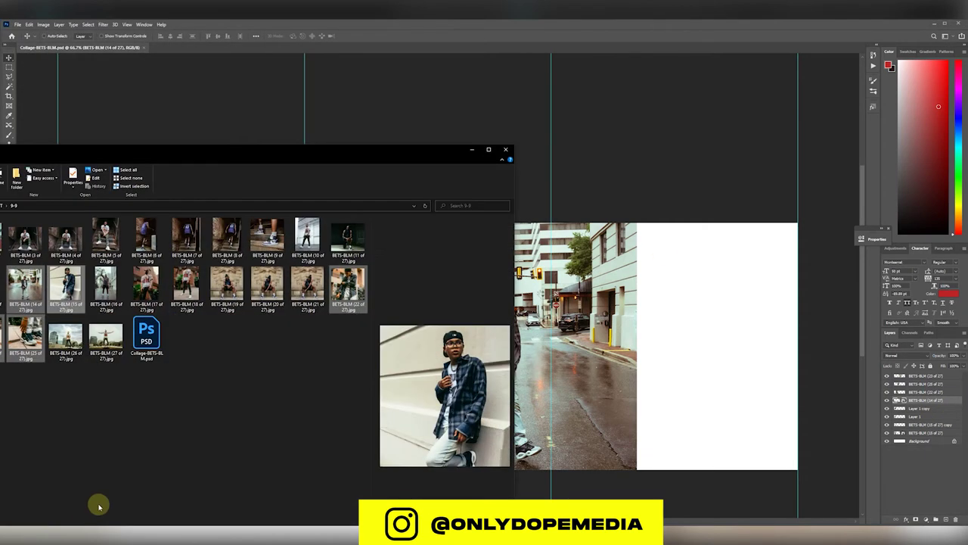
click(64, 406)
click(3, 335)
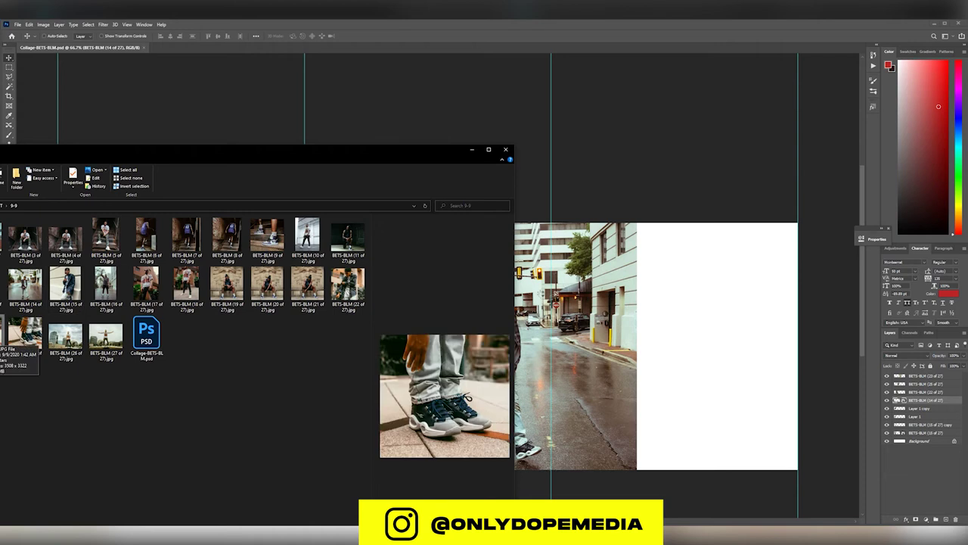
drag(2, 334, 558, 305)
click(473, 150)
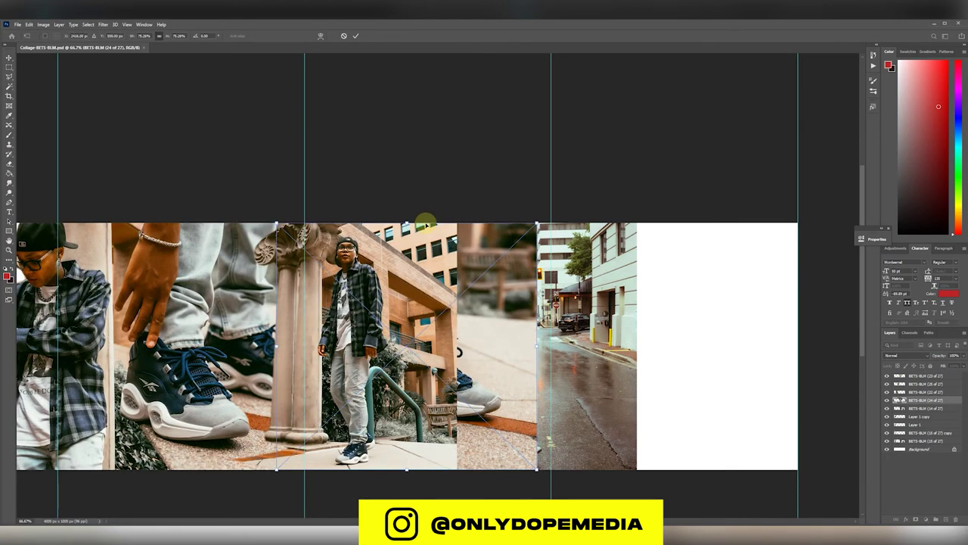
drag(418, 340, 690, 338)
key(Return)
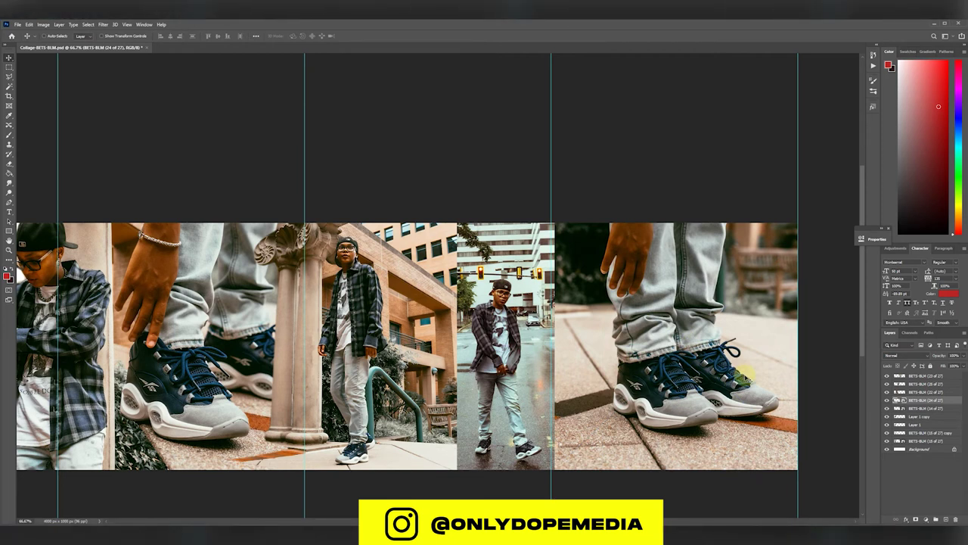
Step: Restack the layers so BETS-BLM (22 of 27) sits just above Background and Layer 1 copy is on top
drag(916, 408, 921, 447)
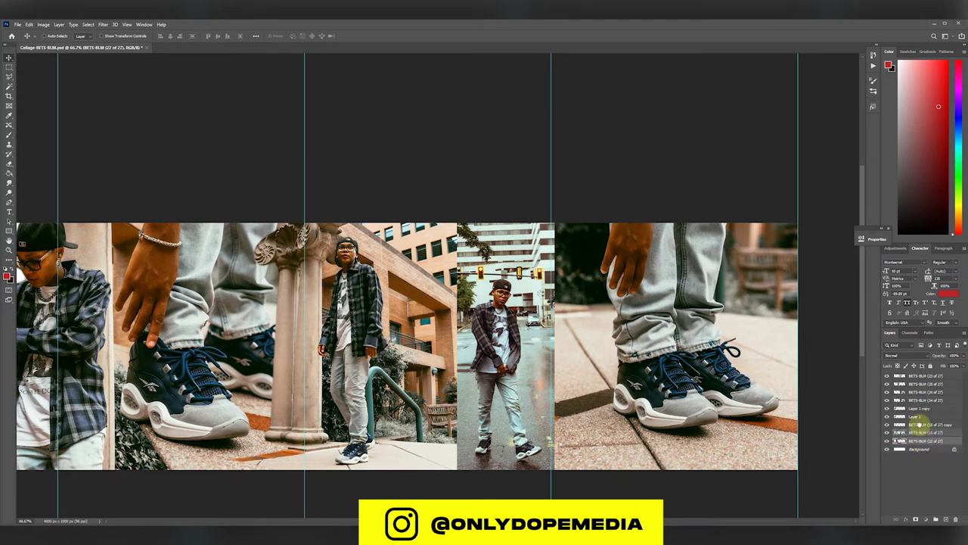
click(916, 376)
drag(916, 392, 913, 423)
drag(914, 424, 910, 376)
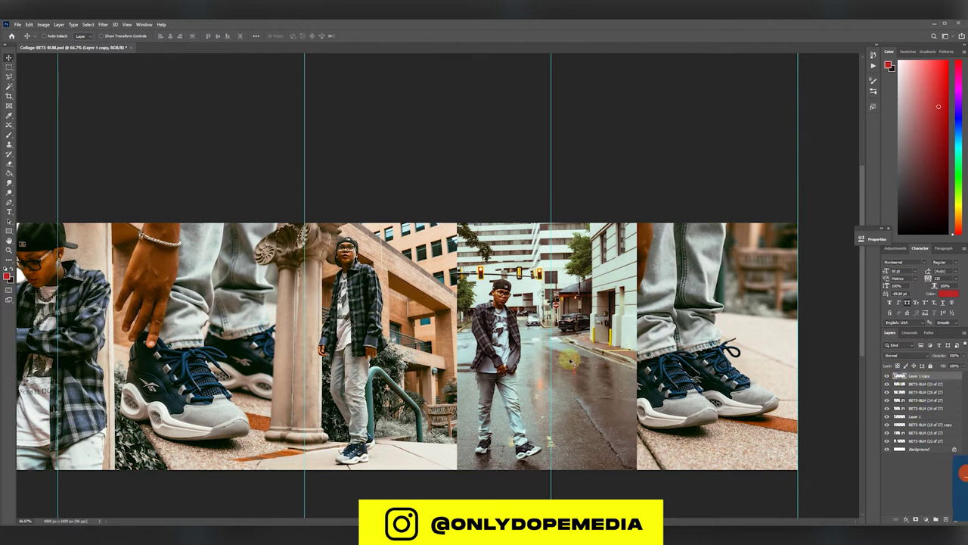
Step: Move the BETS-BLM (22 of 27) layer back up to just below BETS-BLM (25 of 27)
key(ctrl+minus)
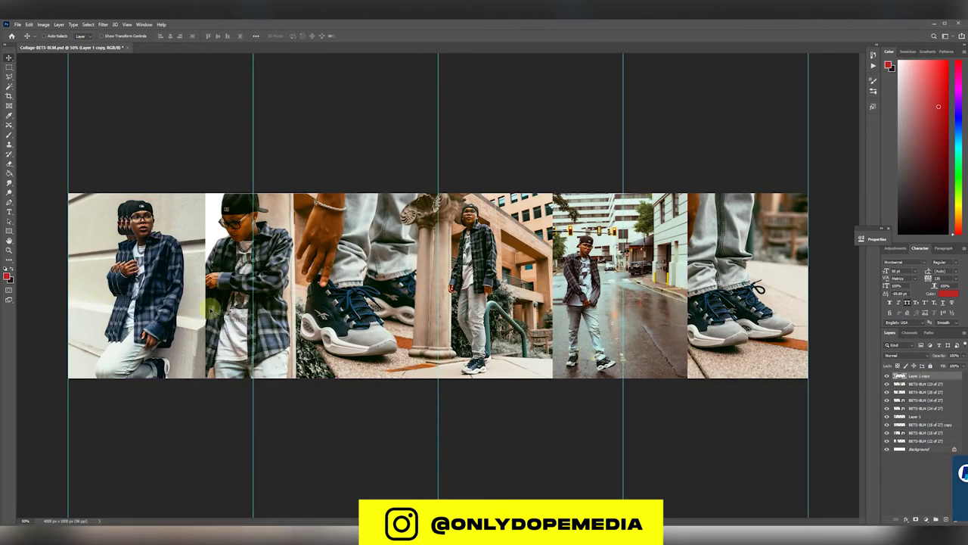
drag(911, 441, 913, 373)
mouse_move(912, 402)
mouse_down()
mouse_move(919, 390)
mouse_move(909, 405)
mouse_up()
key(ctrl+z)
Step: Slide the BETS-BLM (24 of 27) sneaker photo left to the fourth panel's guide, stacking it above the street photo
click(928, 416)
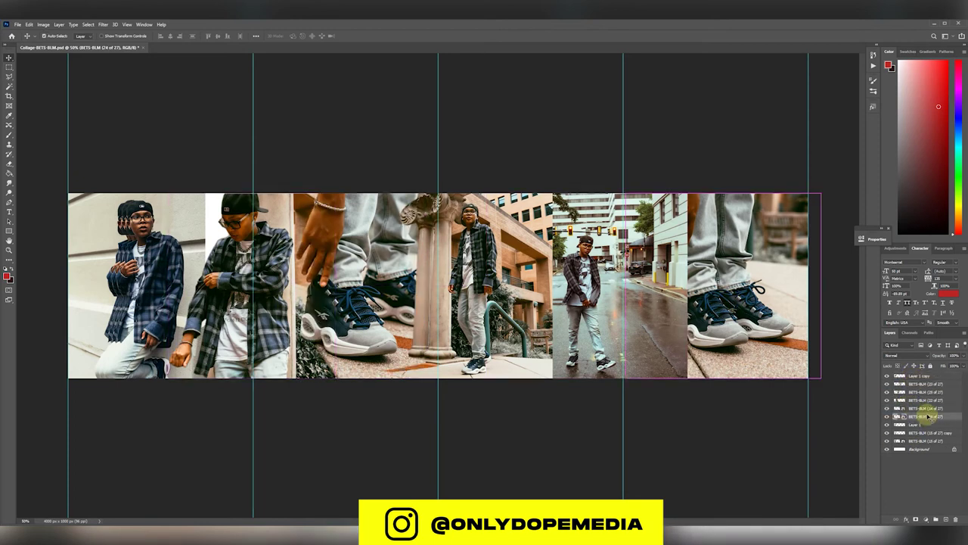
drag(783, 335, 728, 334)
ctrl+click(573, 295)
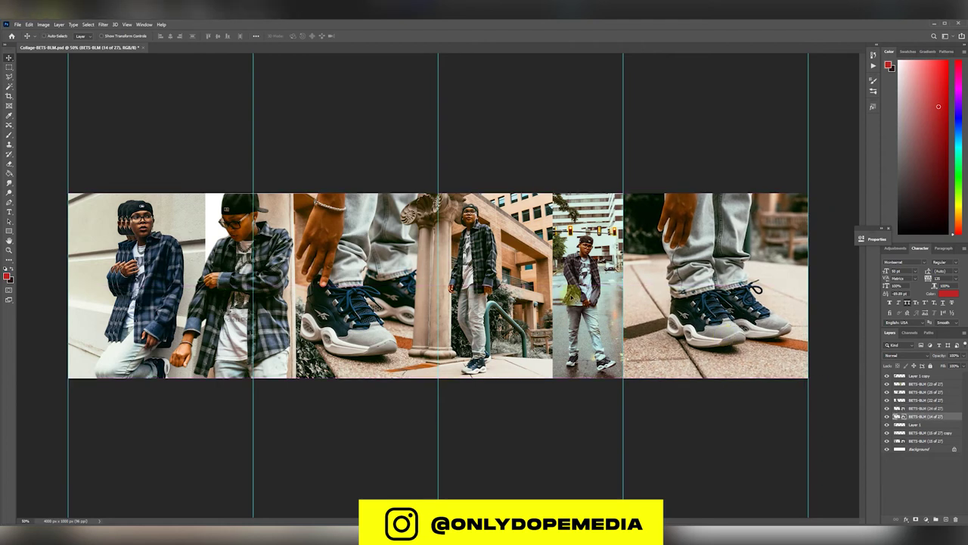
Step: Trim the right-hand strip off the column photo to reveal more of the street photo behind it
ctrl+click(522, 292)
click(9, 67)
drag(577, 382, 520, 186)
key(Delete)
click(7, 58)
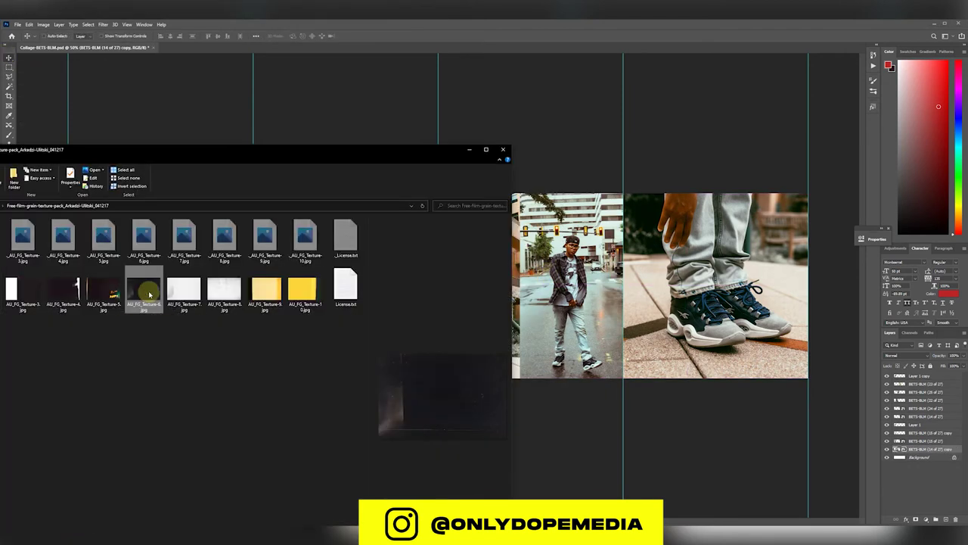
Step: Place AU_FG_Texture-6.jpg from File Explorer as the topmost layer and set its blend mode to Screen
drag(147, 292, 566, 339)
key(Return)
drag(917, 449, 914, 373)
click(906, 356)
click(901, 418)
Step: Duplicate the film texture across the whole collage and merge the three texture layers into one
drag(370, 272, 680, 286)
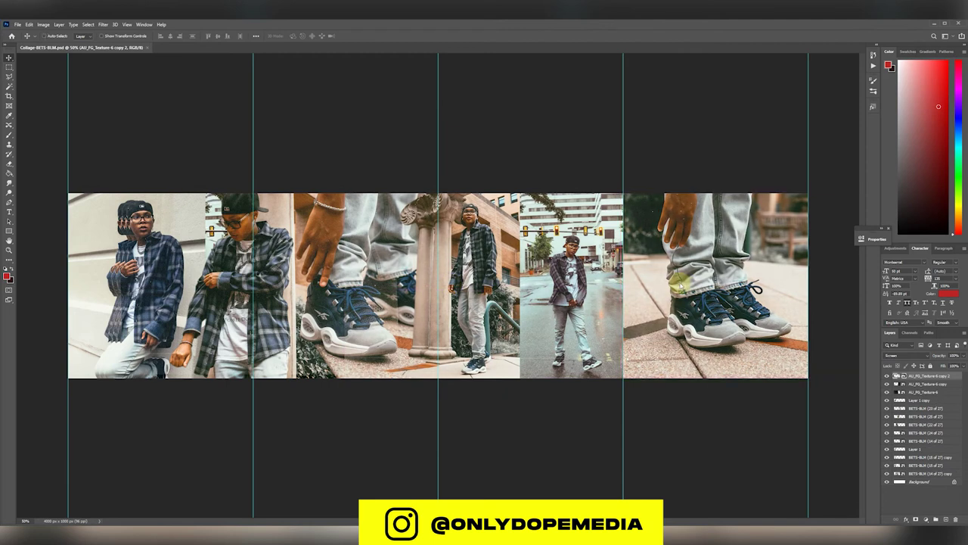
shift+click(922, 392)
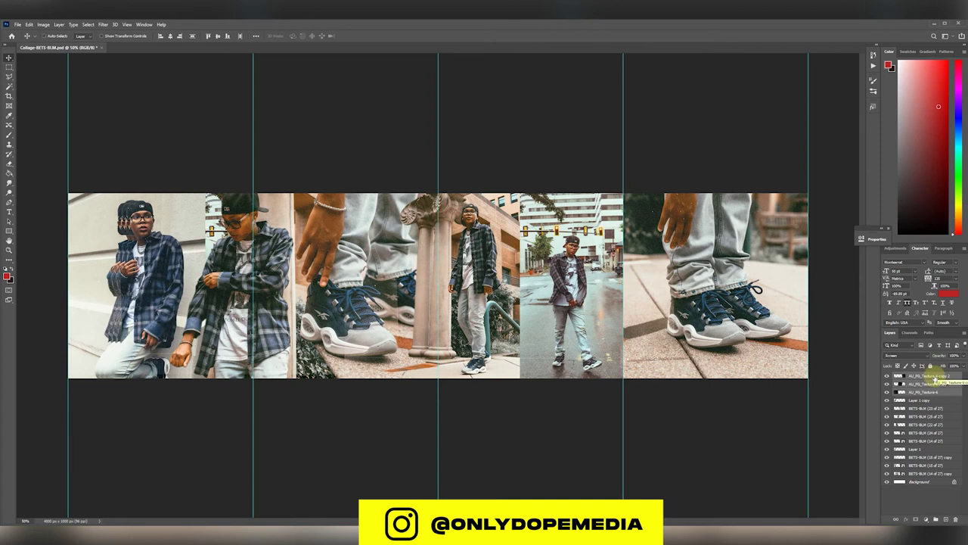
key(ctrl+e)
key(ctrl+t)
key(Return)
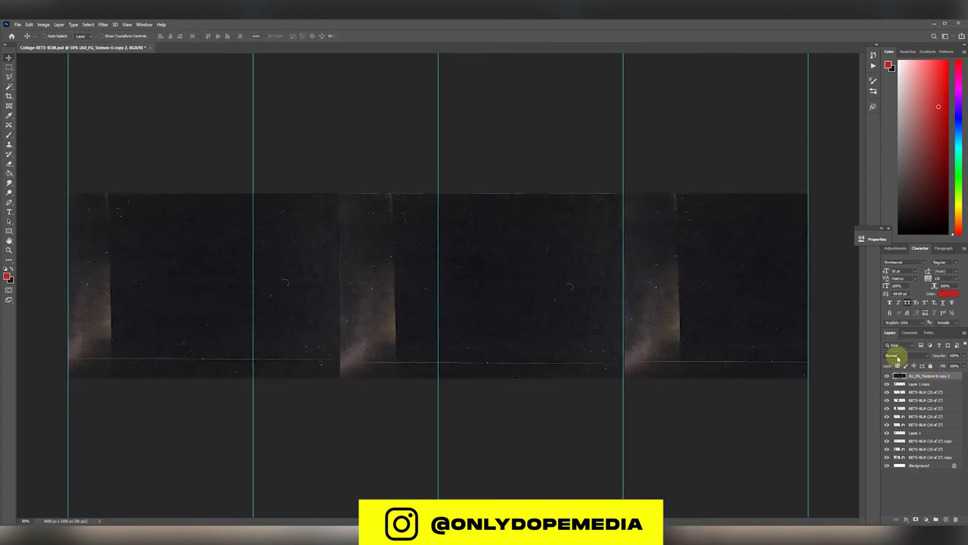
Step: Set the merged texture layer's blend mode to Linear Dodge (Add) and reduce its opacity
click(904, 355)
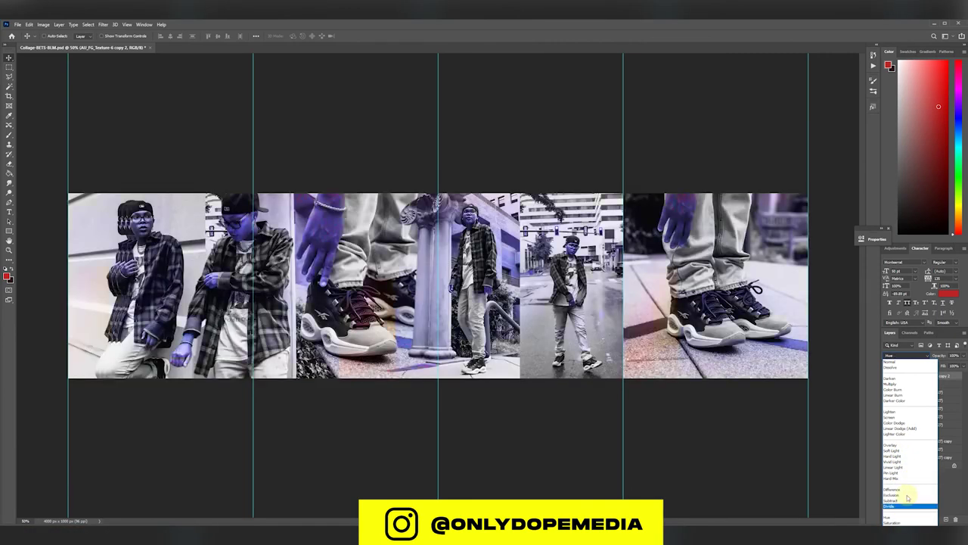
click(901, 429)
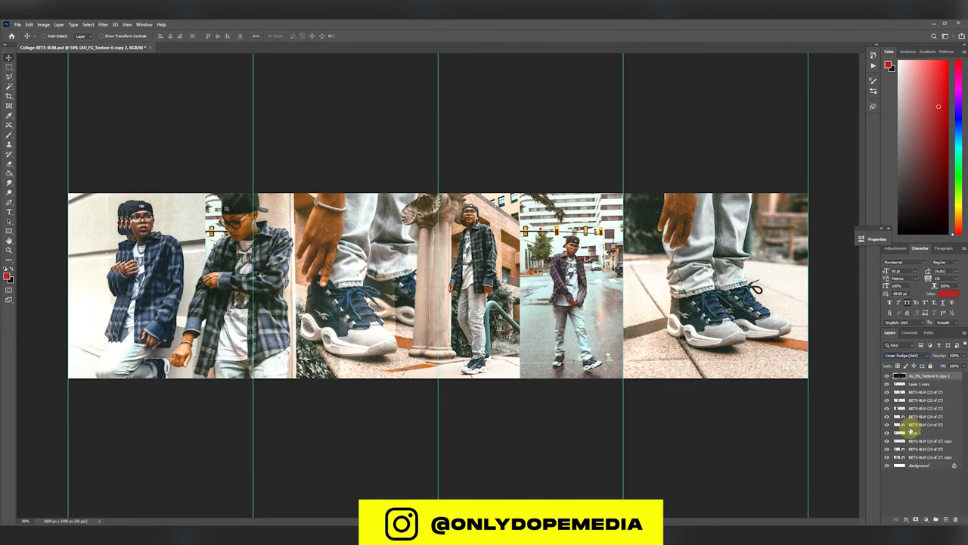
click(916, 385)
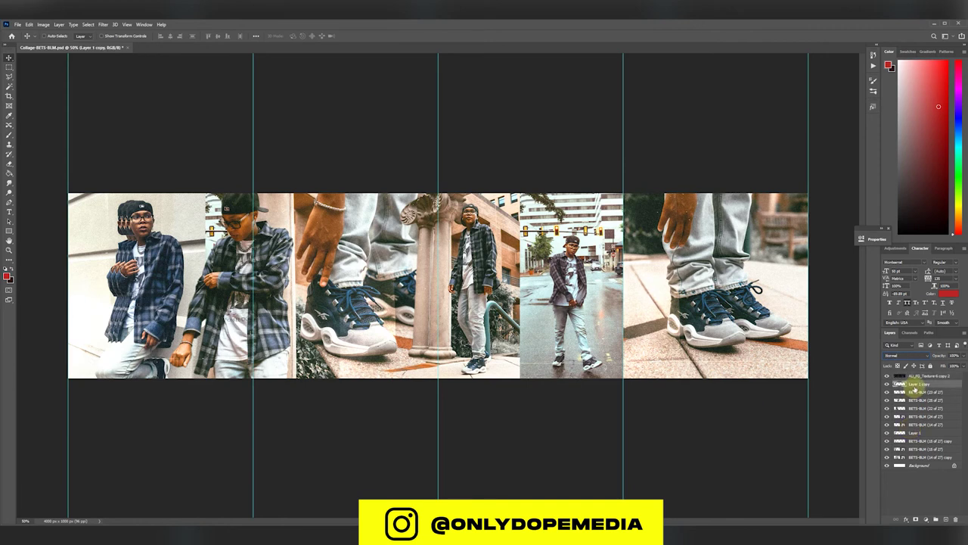
click(917, 375)
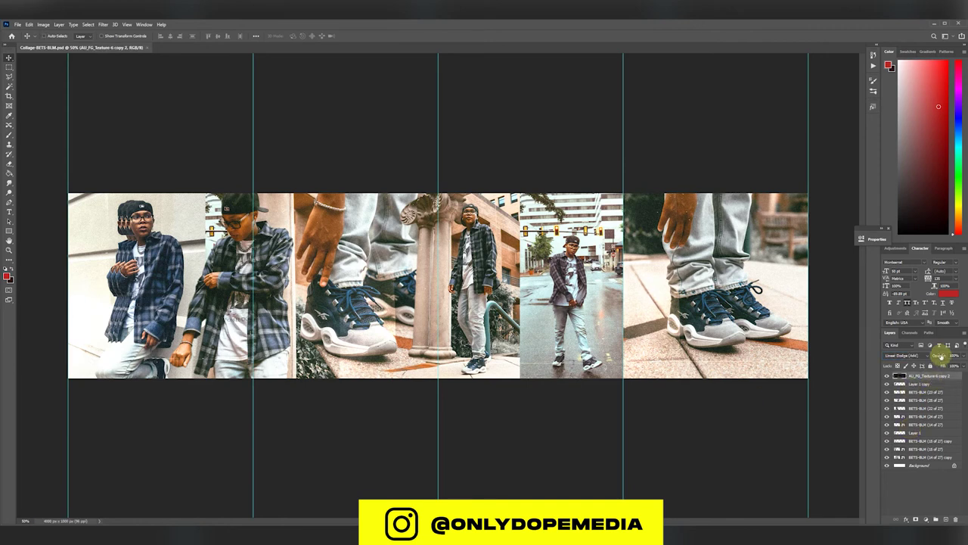
Step: Add a Selective Color adjustment layer above Layer 1 copy and adjust its Reds
click(926, 519)
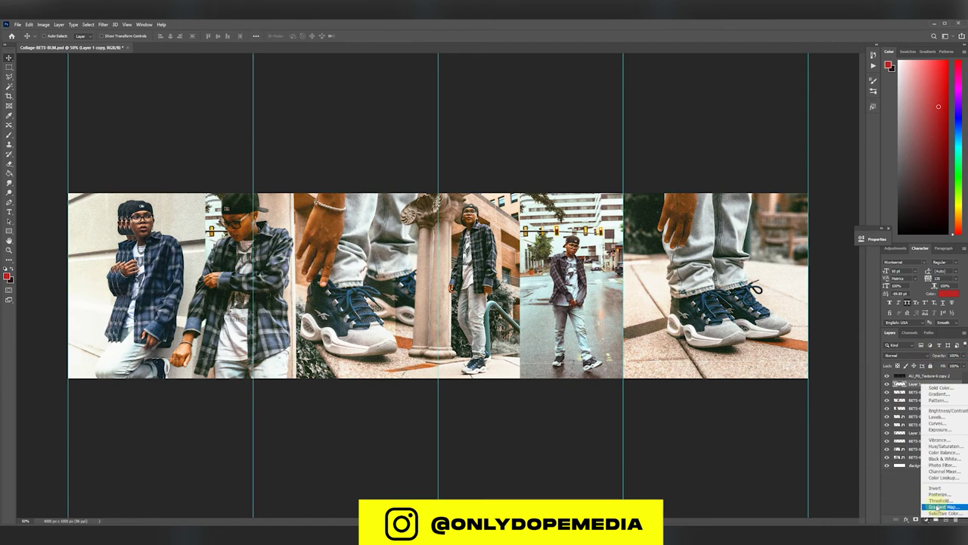
click(938, 520)
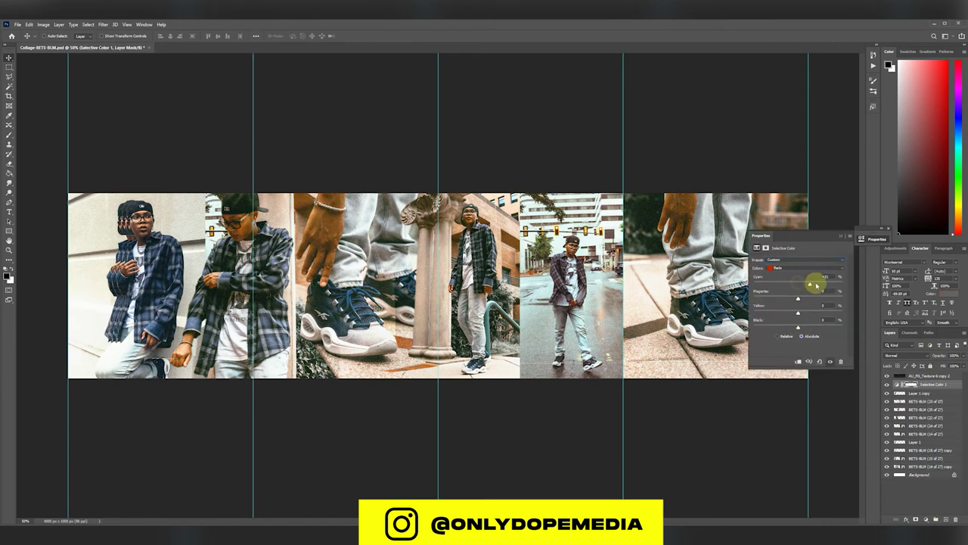
drag(798, 299, 778, 314)
Step: Adjust the Yellows in the Selective Color layer and lower the layer's opacity to about 32%
click(779, 268)
click(781, 274)
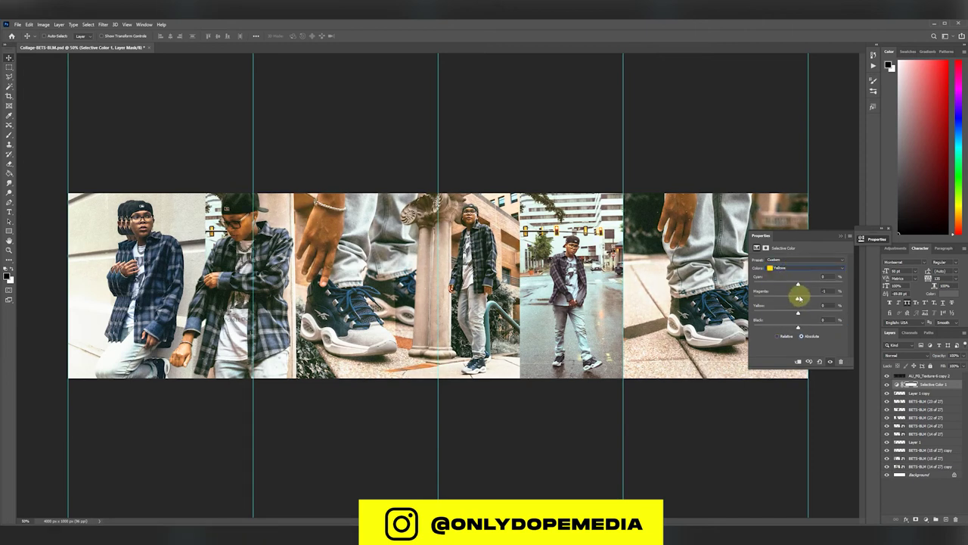
drag(799, 327, 802, 324)
click(840, 236)
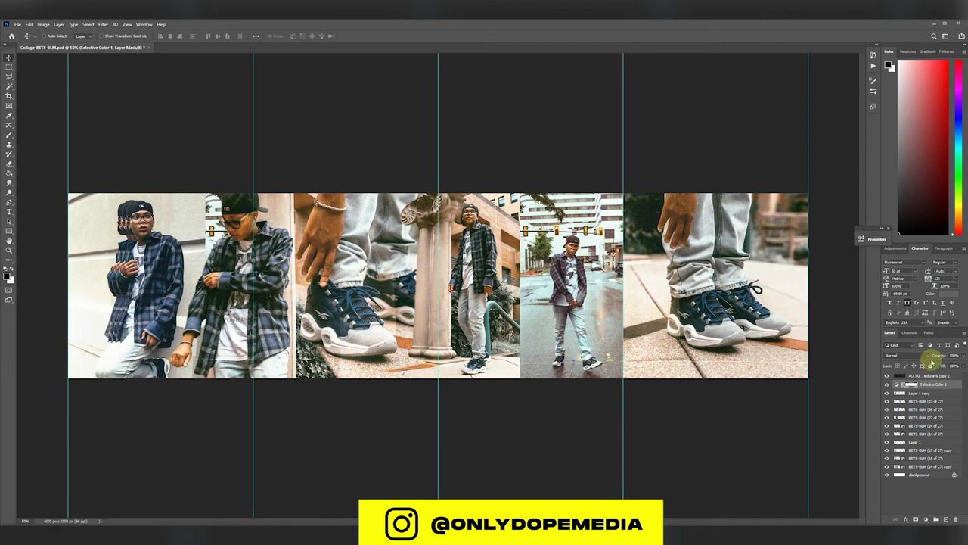
drag(934, 357, 898, 358)
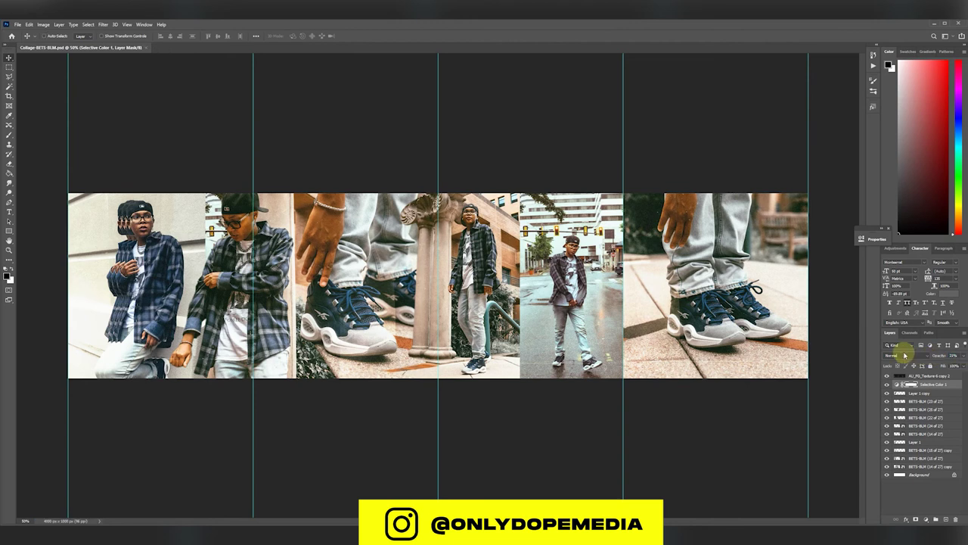
Step: Add an empty layer above Layer 1 copy and set the Brush tool's foreground colour to white
click(936, 393)
click(945, 519)
key(b)
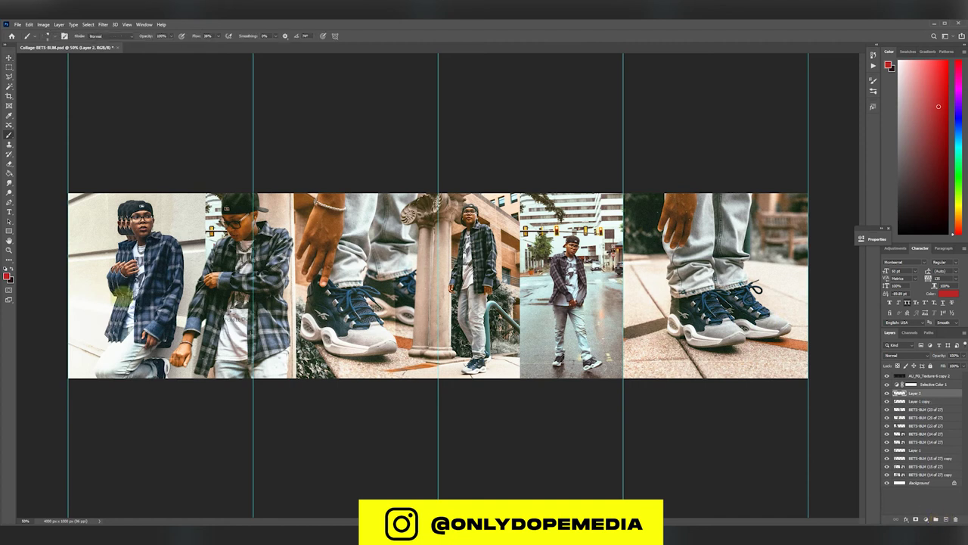
click(9, 276)
drag(605, 174, 571, 151)
key(Return)
Step: Choose a star brush preset from the Star Brushes by freeject set
click(49, 36)
scroll(150, 200, down, 20)
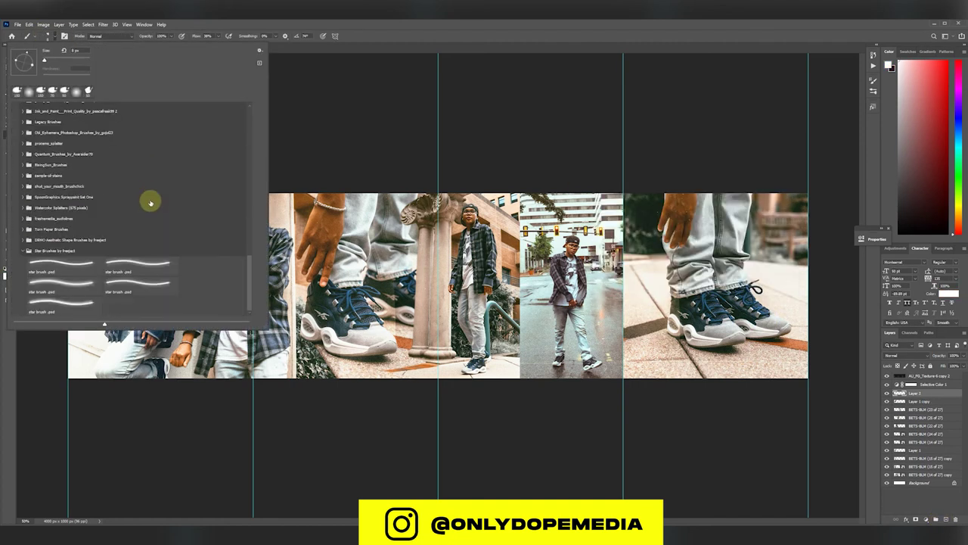
click(173, 270)
click(64, 267)
click(140, 286)
click(64, 306)
key(Return)
Step: Reduce the star brush's size and paint with it across the collage on the new layer
key(bracketleft)
key(bracketleft)
key(bracketleft)
key(bracketleft)
key(bracketleft)
key(bracketleft)
key(bracketleft)
key(bracketleft)
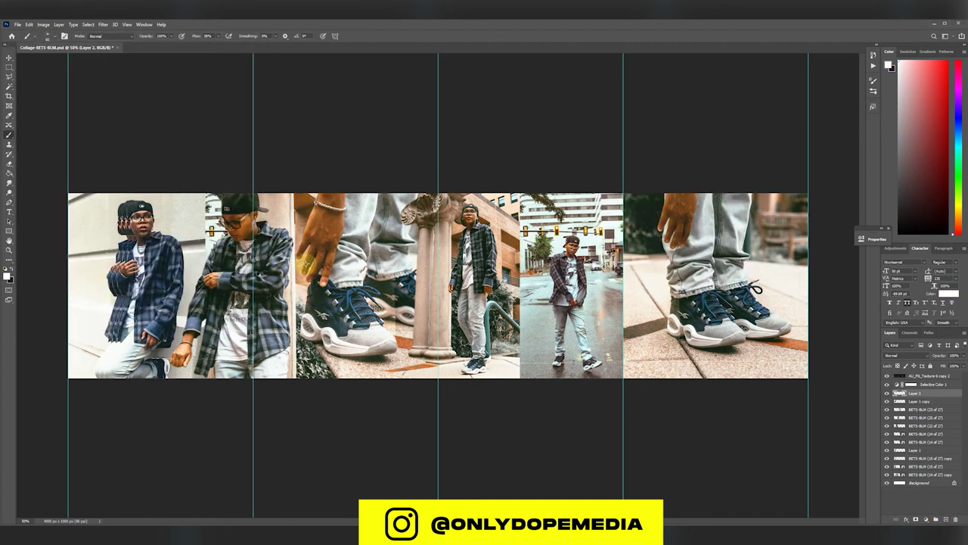
key(ctrl+plus)
key(ctrl+plus)
drag(268, 241, 679, 287)
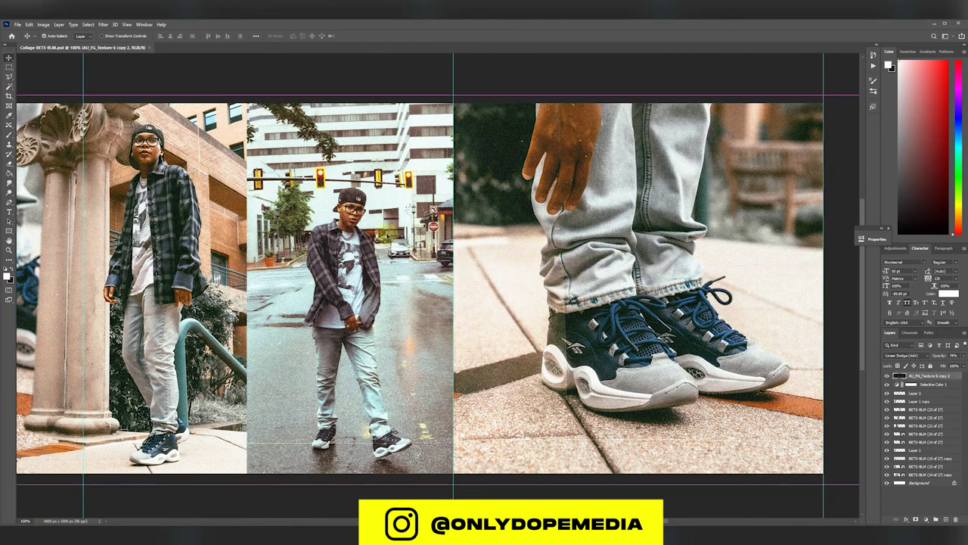
Step: Lock the film texture layer and the Selective Color adjustment layer
click(931, 366)
click(934, 384)
click(932, 366)
Step: Cut out the standing figure from a duplicate of the street photo onto its own layer using Object Selection
click(521, 426)
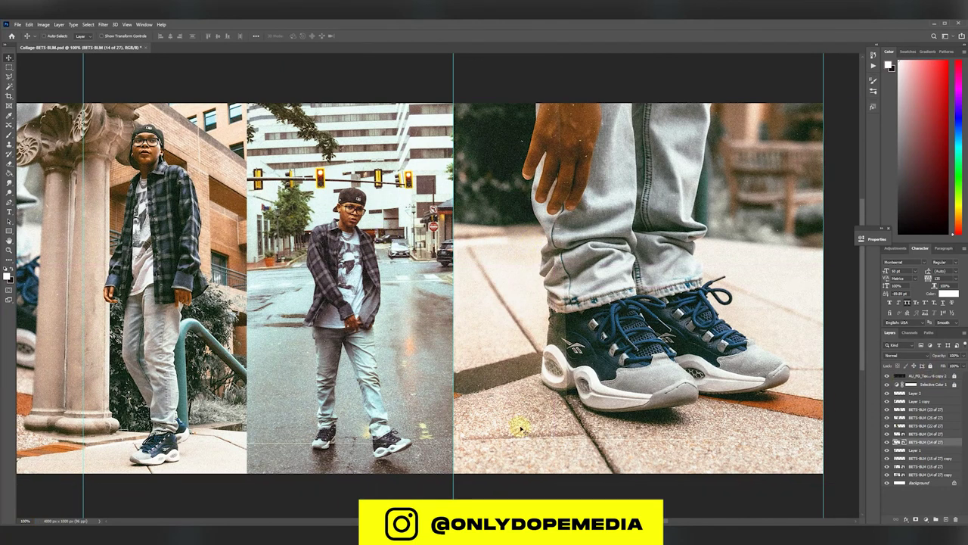
key(ctrl+j)
click(9, 85)
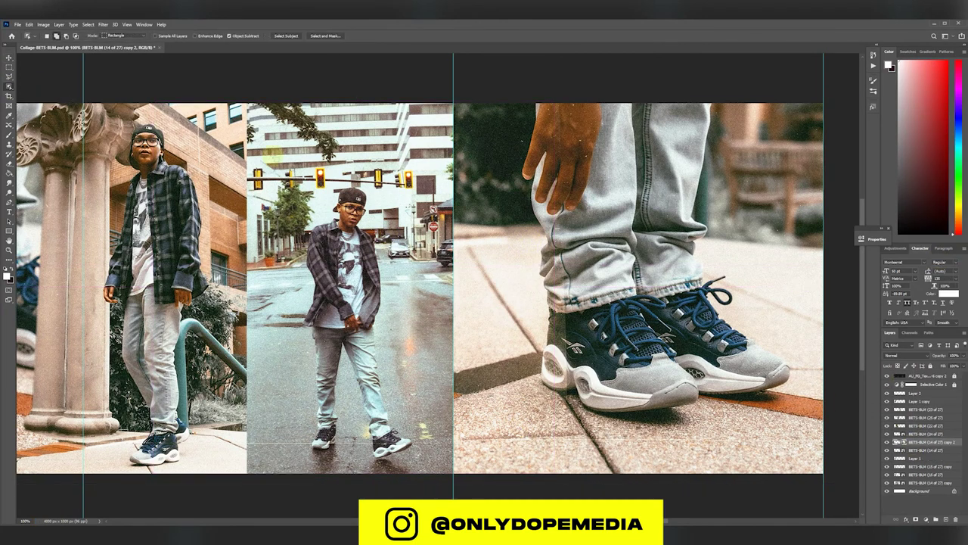
drag(333, 194, 409, 447)
click(9, 76)
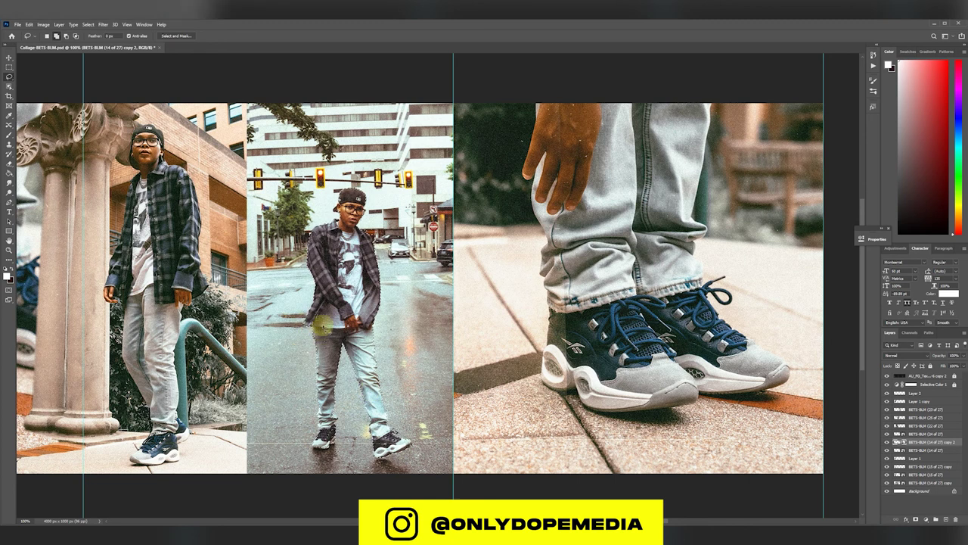
right_click(332, 316)
click(361, 372)
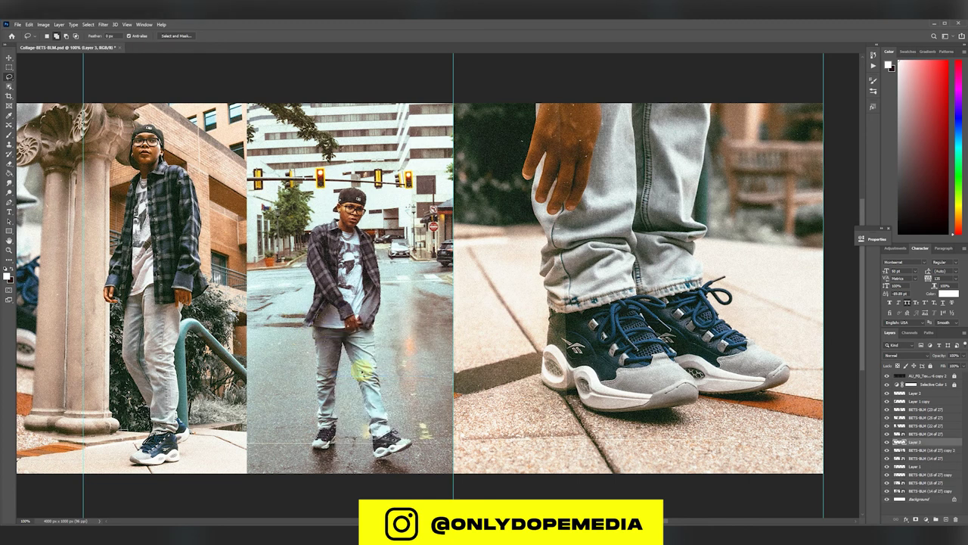
Step: Offset the street cutout slightly to the right, then duplicate it and offset the copy further to form an echo trail
key(v)
key(shift+Right)
key(shift+Right)
key(ctrl+j)
key(shift+Right)
key(shift+Right)
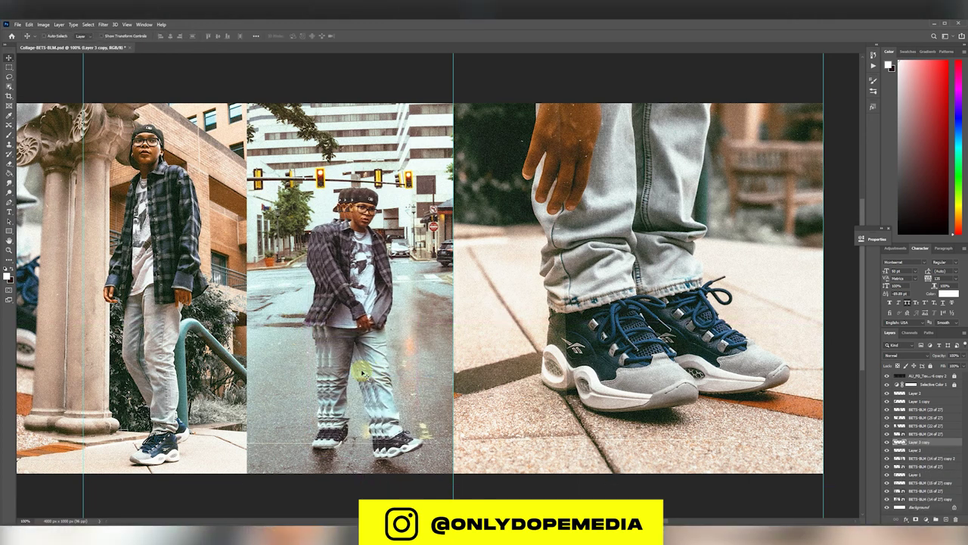
Step: Duplicate the street cutout again, enlarge the copy, and move its layer above Layer 2
key(ctrl+j)
key(ctrl+t)
drag(423, 323, 481, 323)
key(Return)
drag(935, 441, 936, 389)
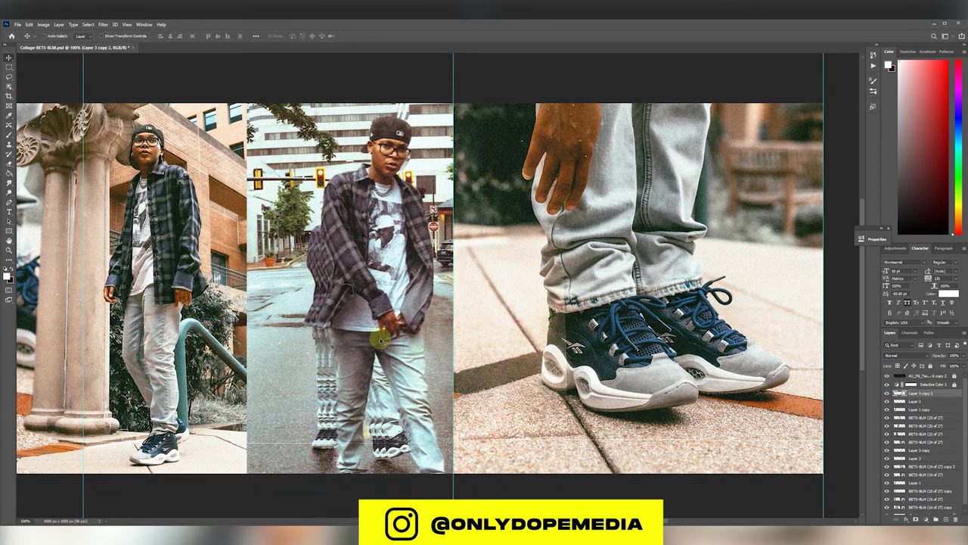
Step: Fit the enlarged cutout over the guide between street and sneaker photos, with its layer just below BETS-BLM (25 of 27)
drag(382, 338, 450, 318)
key(ctrl+t)
drag(464, 512, 464, 467)
key(Return)
drag(912, 394, 926, 427)
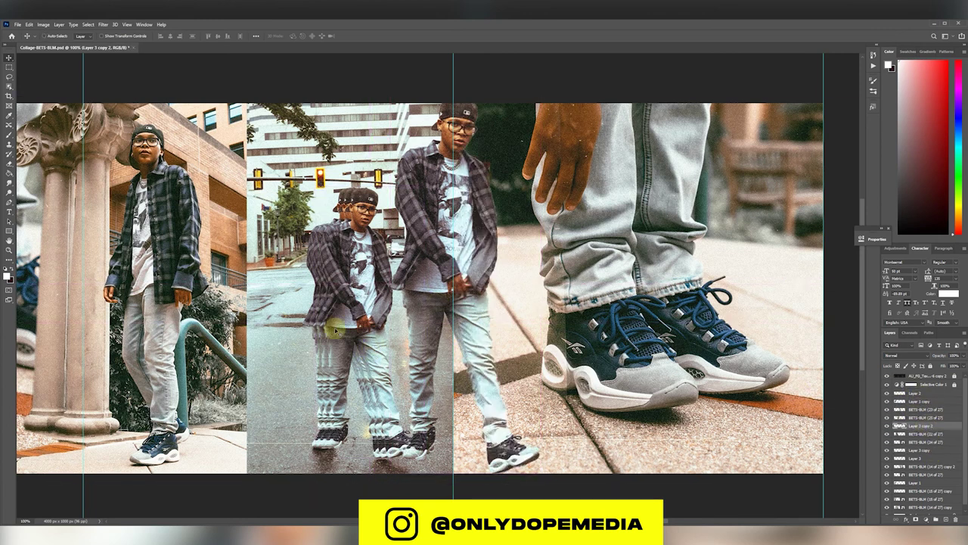
Step: Shift Layer 3, Layer 3 copy and BETS-BLM (14 of 27) copy 2 left together, away from the enlarged cutout
click(936, 466)
ctrl+click(935, 460)
ctrl+click(935, 452)
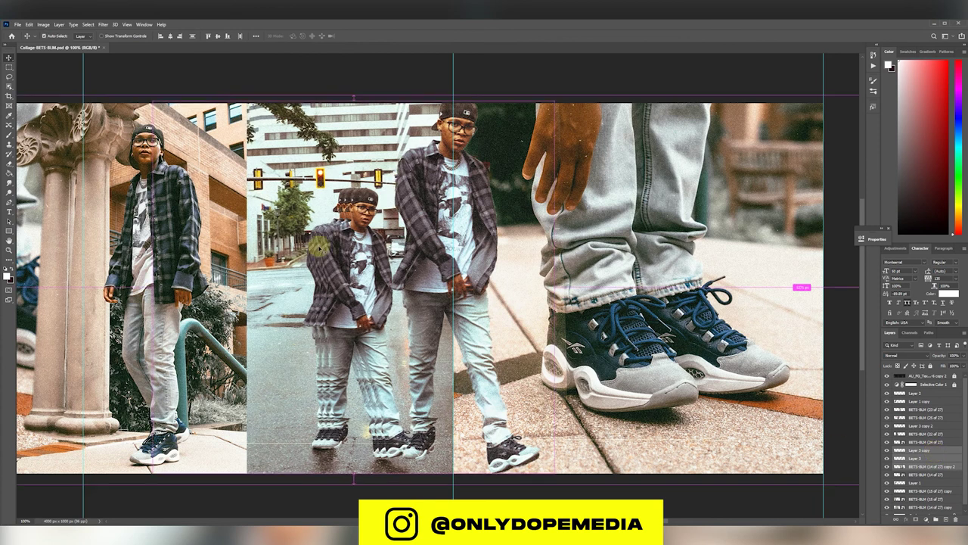
ctrl+click(315, 246)
ctrl+click(913, 468)
ctrl+click(910, 459)
ctrl+click(908, 451)
mouse_move(887, 475)
mouse_down()
mouse_move(887, 452)
mouse_move(887, 475)
mouse_up()
key(shift+Left)
key(shift+Left)
key(shift+Left)
key(shift+Left)
key(shift+Left)
key(shift+Left)
key(shift+Left)
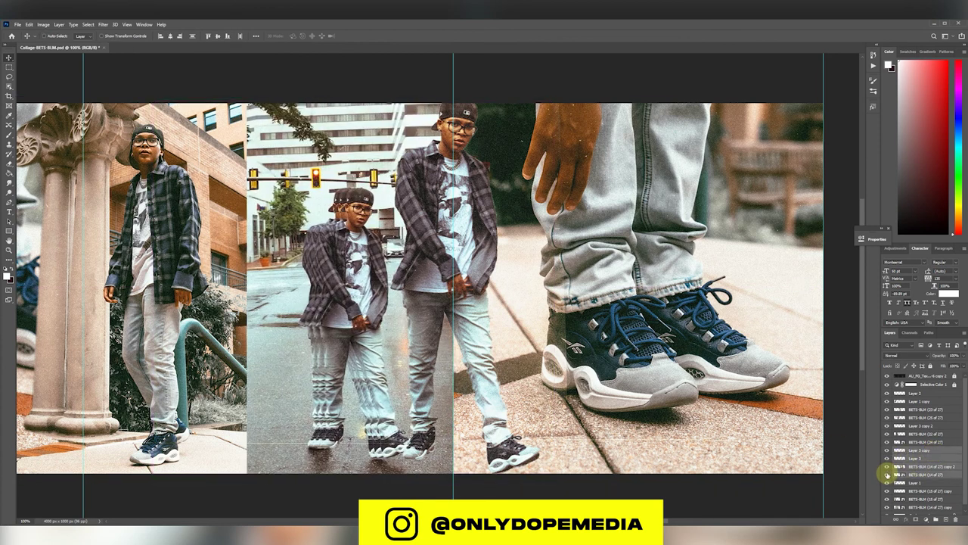
key(Left)
key(Left)
key(Left)
key(Left)
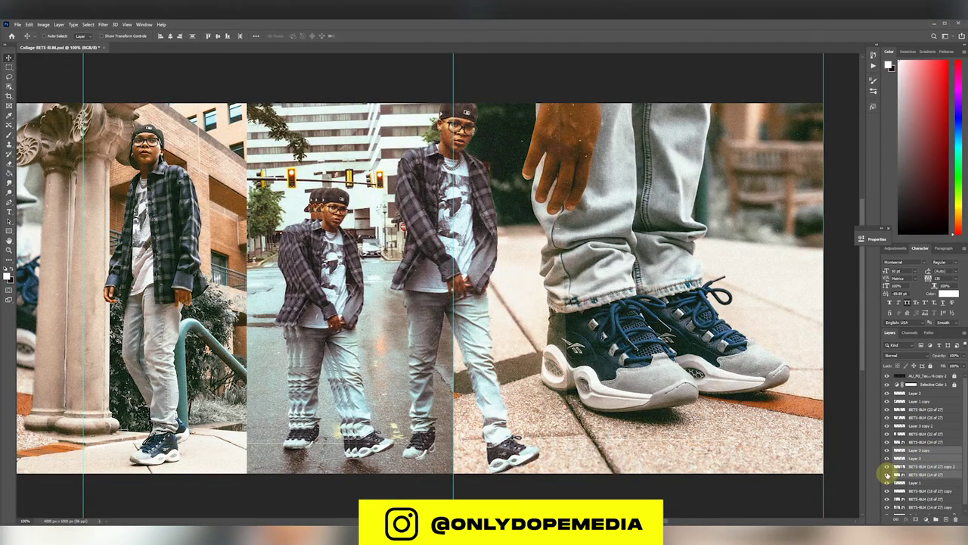
Step: Select the locked film texture layer at the top of the layer stack
key(ctrl+minus)
key(ctrl+minus)
click(937, 387)
click(938, 377)
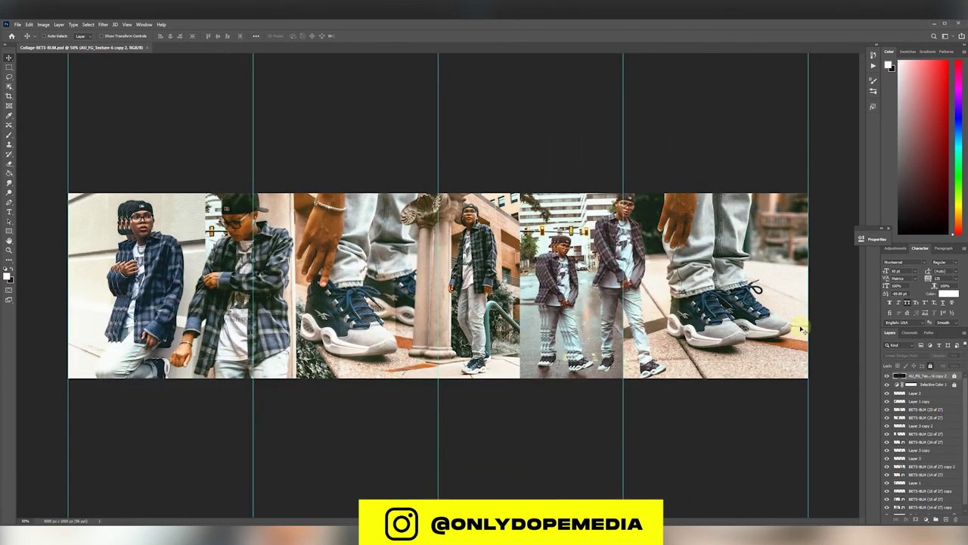
click(127, 25)
click(490, 162)
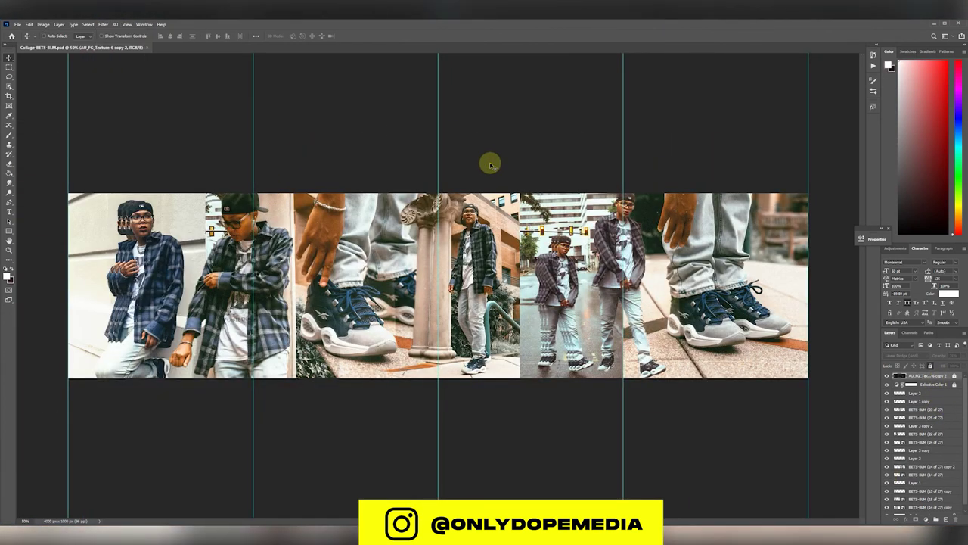